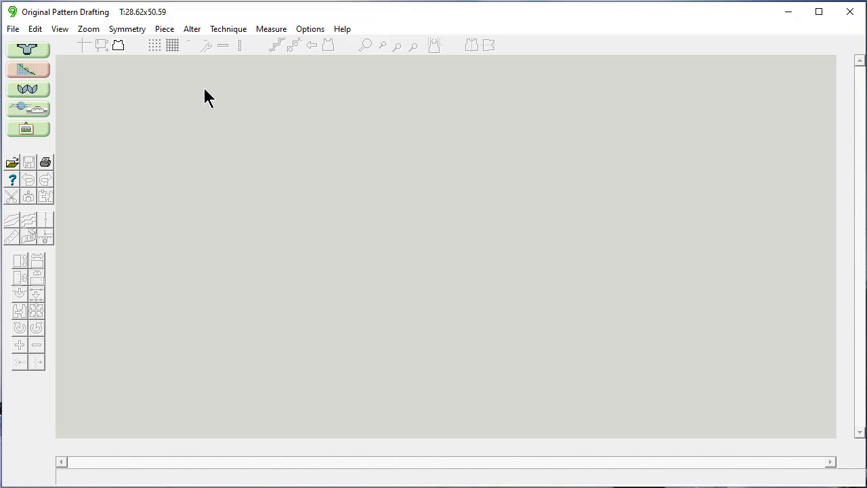
- Open the saved pattern my husband 3.shp
{"action": "left_click", "coordinate": [12, 164]}
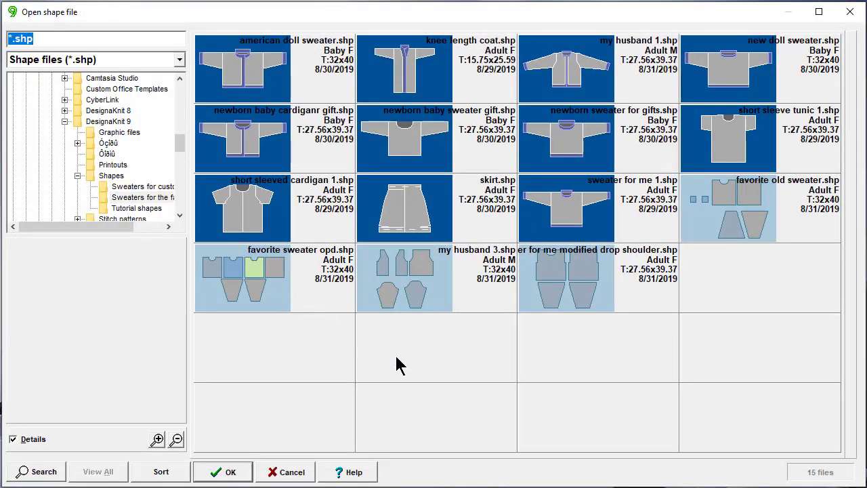
{"action": "left_click", "coordinate": [405, 272]}
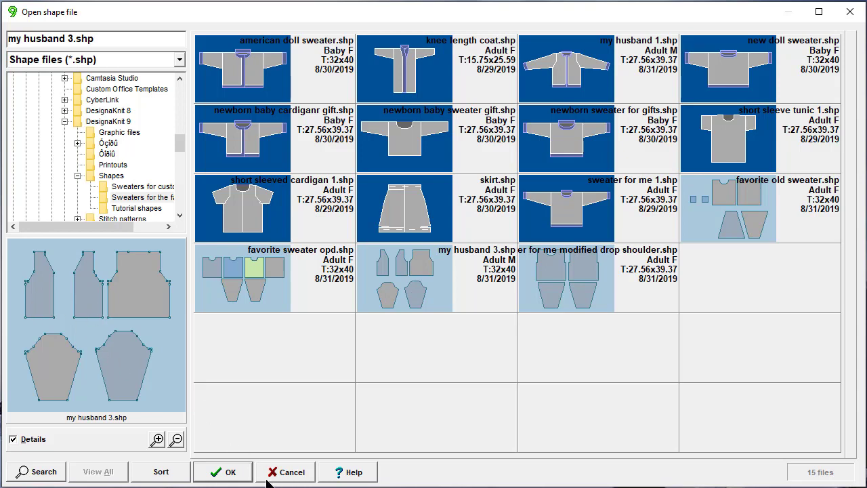
{"action": "left_click", "coordinate": [218, 477]}
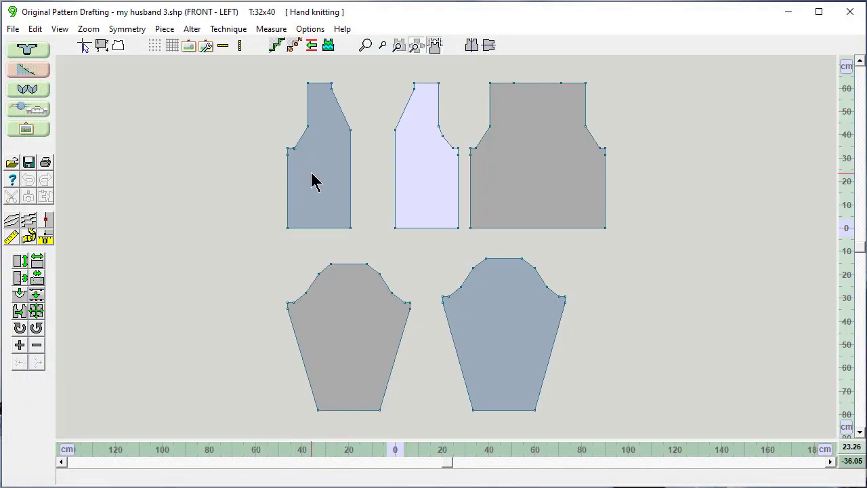
- Centre on the FRONT - RIGHT piece and measure its straight front edge: 42.1 cm
{"action": "left_click", "coordinate": [309, 176]}
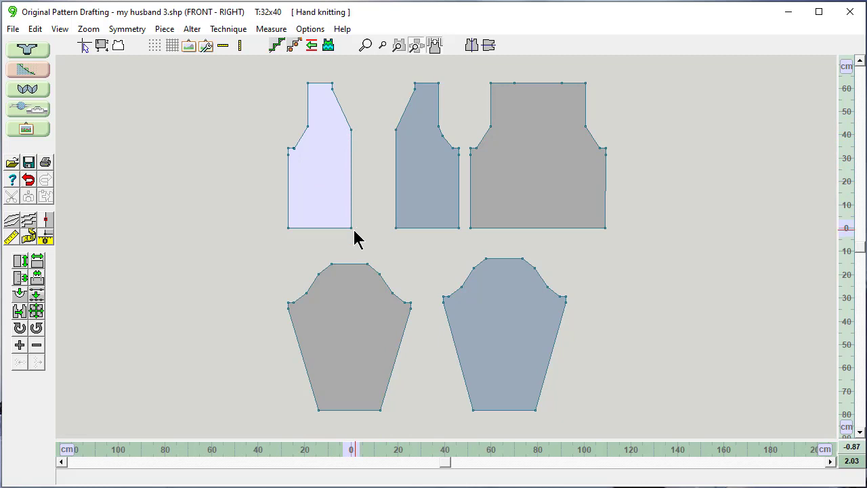
{"action": "left_click", "coordinate": [398, 46]}
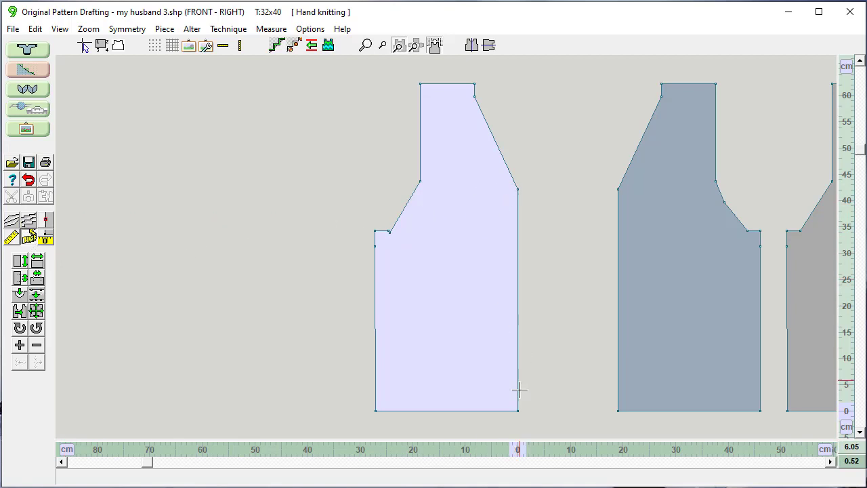
{"action": "left_click", "coordinate": [517, 410]}
{"action": "left_click", "coordinate": [517, 410]}
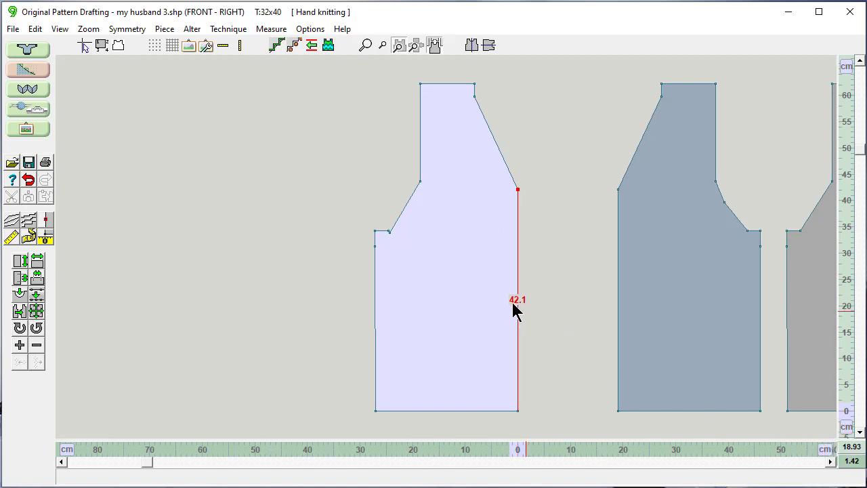
- Add a four-point rectangular piece 10.0 cm wide by 42.1 cm tall named Buttonband
{"action": "left_click", "coordinate": [164, 30]}
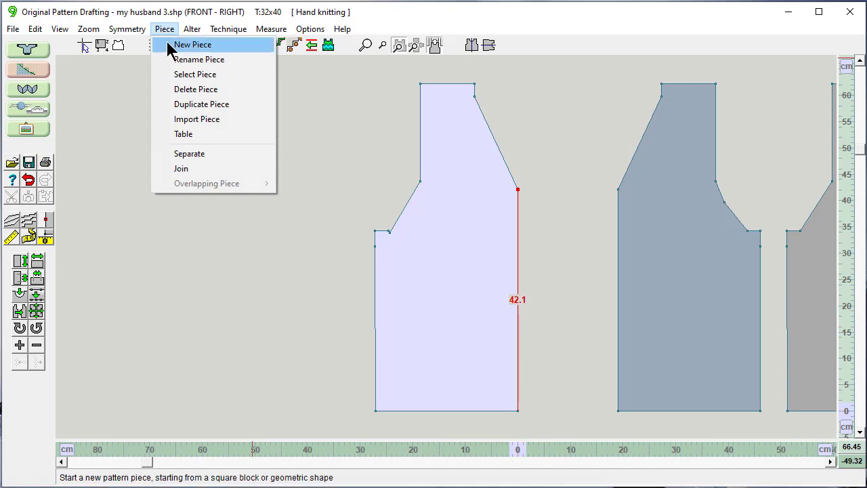
{"action": "left_click", "coordinate": [170, 48]}
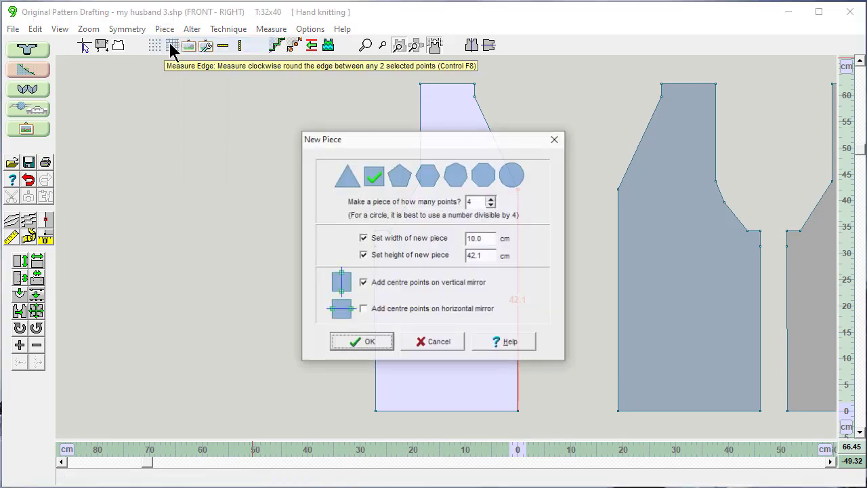
{"action": "left_click", "coordinate": [434, 179]}
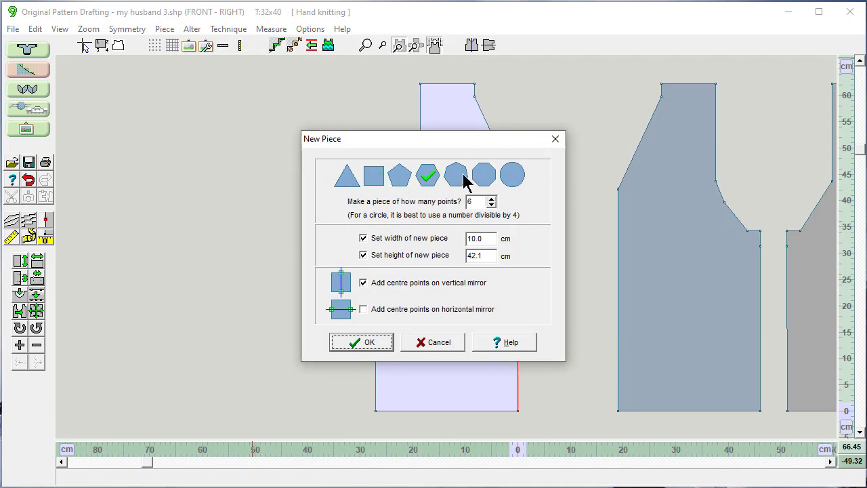
{"action": "left_click", "coordinate": [465, 180]}
{"action": "left_click", "coordinate": [383, 183]}
{"action": "left_click_drag", "start_coordinate": [482, 238], "coordinate": [465, 240]}
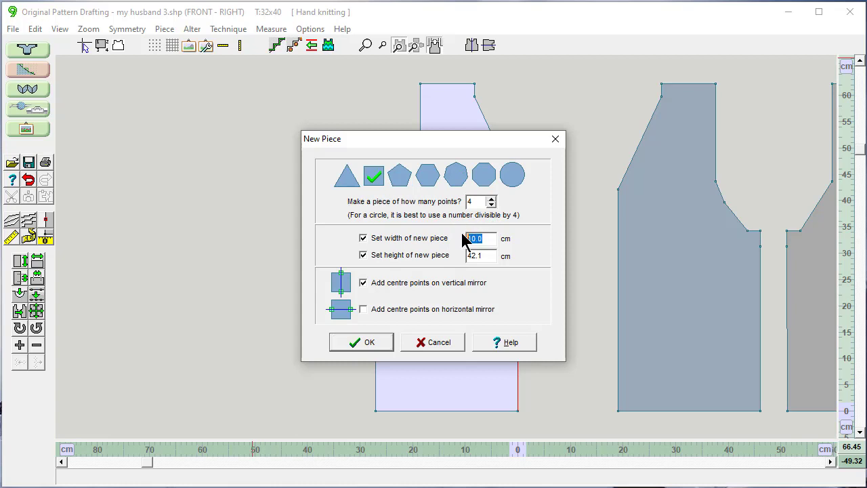
{"action": "left_click_drag", "start_coordinate": [468, 146], "coordinate": [263, 124]}
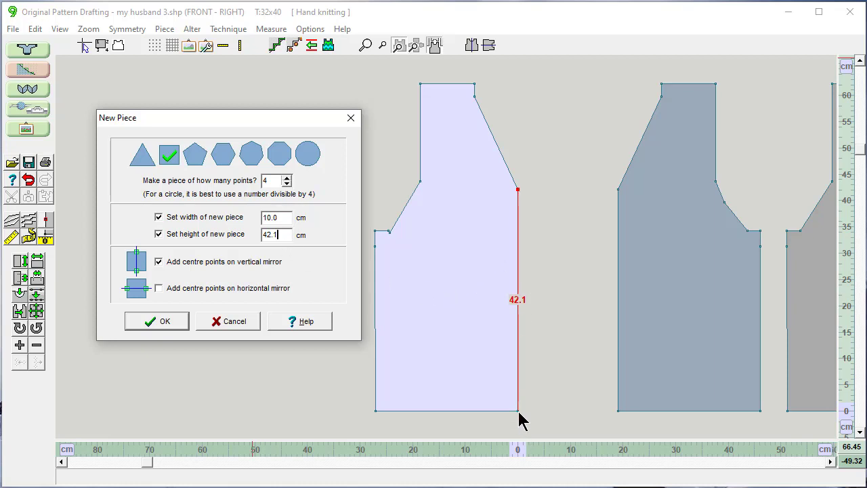
{"action": "left_click", "coordinate": [160, 323]}
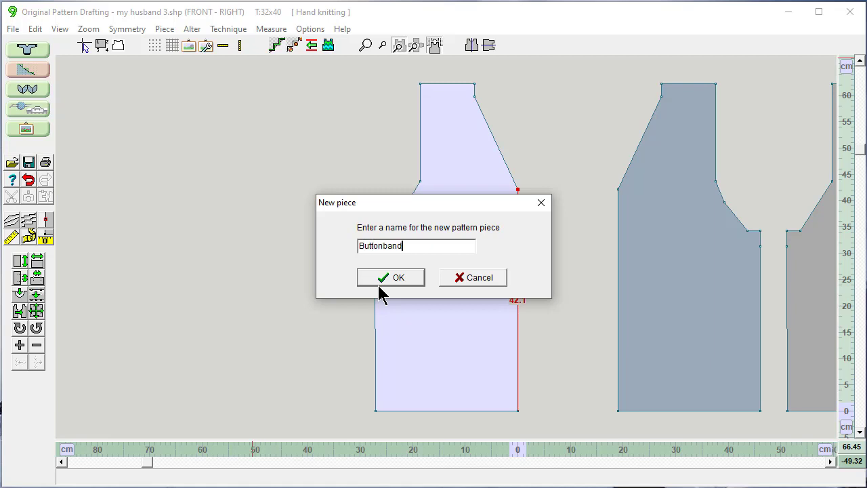
{"action": "left_click", "coordinate": [378, 285]}
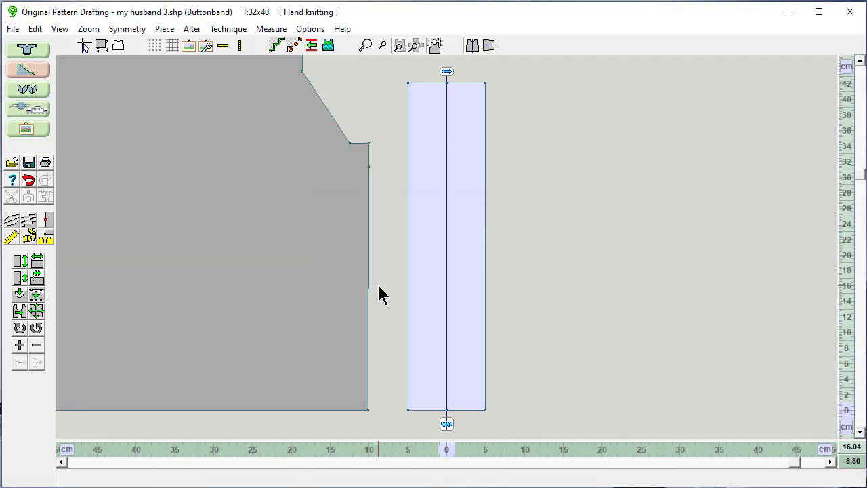
- Drag the Buttonband beside the front piece's front edge, level with the hem, and centre on it
{"action": "left_click", "coordinate": [416, 46]}
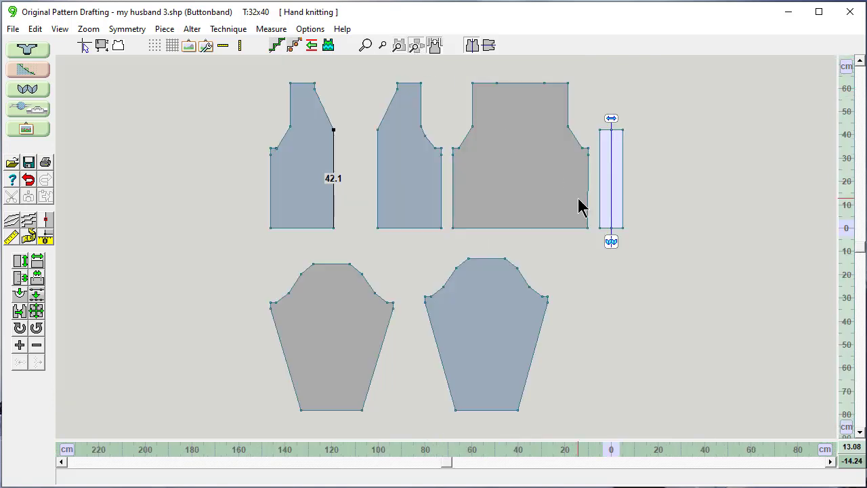
{"action": "left_click_drag", "start_coordinate": [618, 194], "coordinate": [365, 189]}
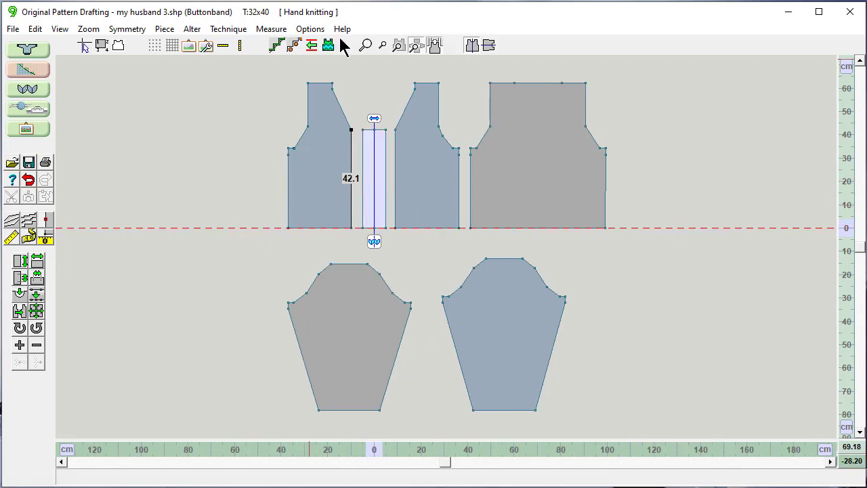
{"action": "left_click", "coordinate": [400, 45]}
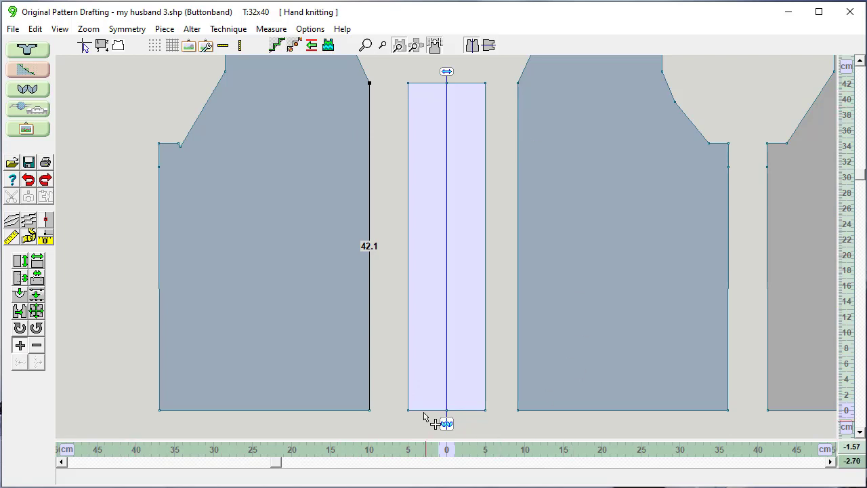
- Undo the last change, add points near the Buttonband's top and bottom, and show point numbers 1–10
{"action": "key", "text": "ctrl+z"}
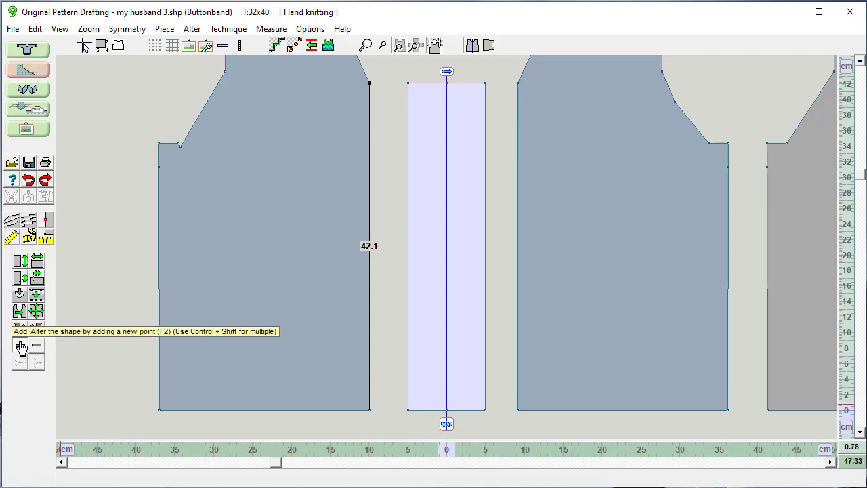
{"action": "left_click", "coordinate": [20, 345]}
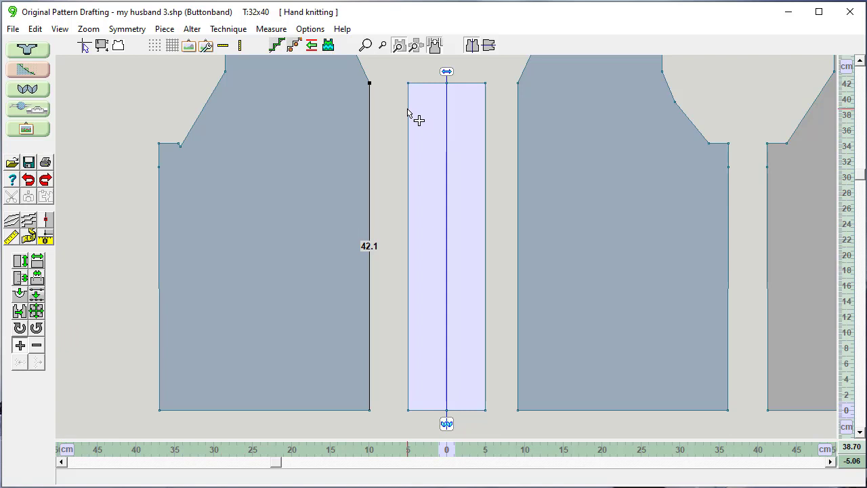
{"action": "left_click", "coordinate": [407, 107]}
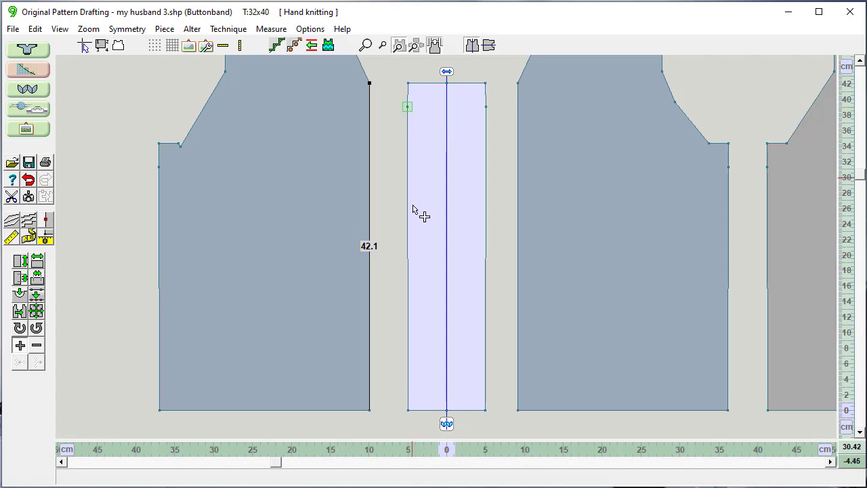
{"action": "left_click", "coordinate": [407, 382]}
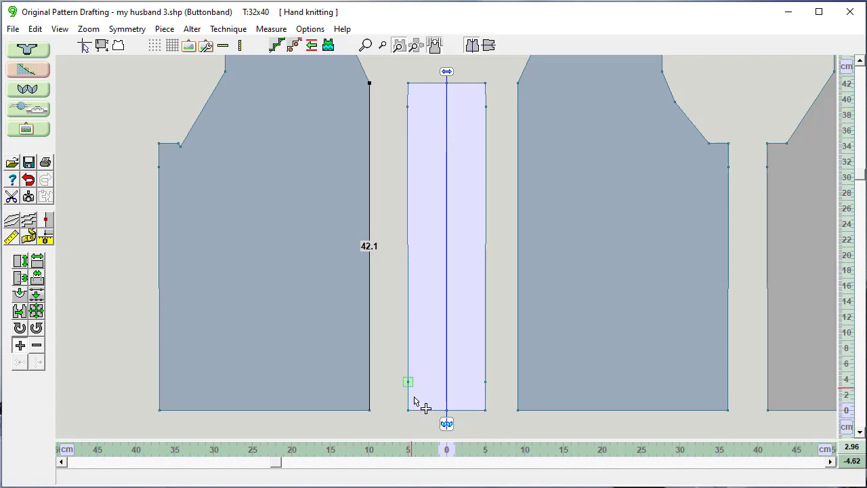
{"action": "left_click", "coordinate": [20, 346]}
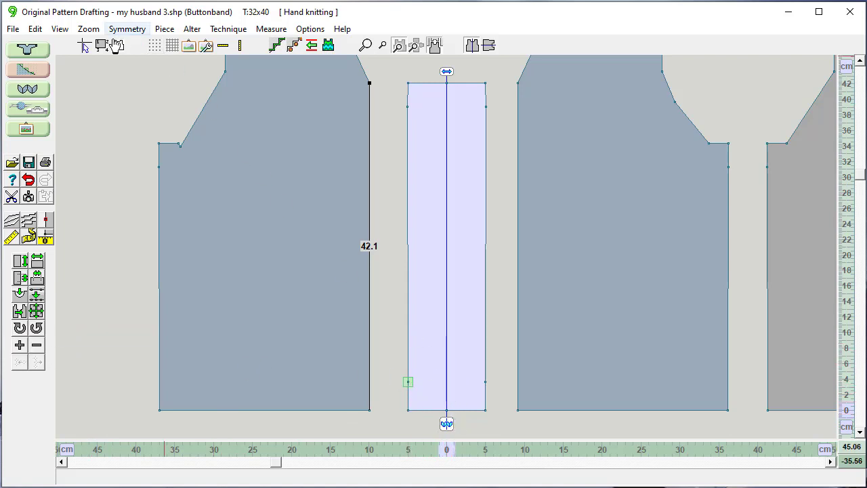
{"action": "left_click", "coordinate": [101, 45]}
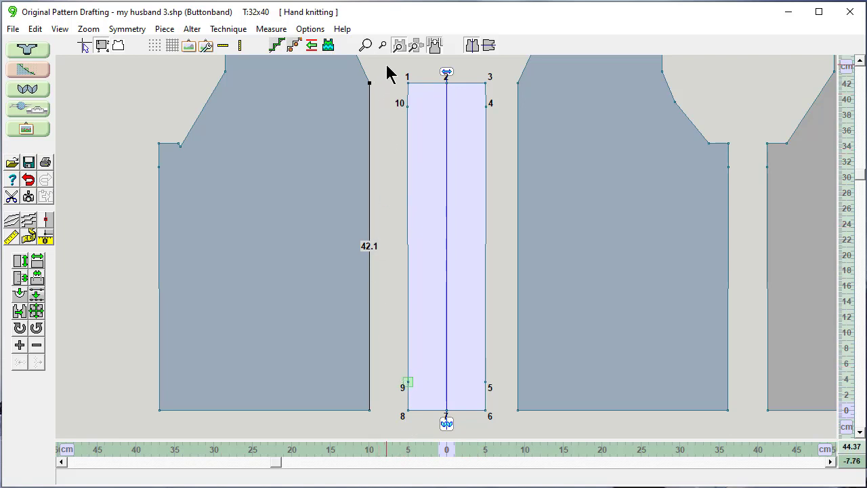
- Vertically align points 1, 10, 9 and 8 on the Buttonband's left edge to point 8
{"action": "left_click_drag", "start_coordinate": [428, 332], "coordinate": [428, 431]}
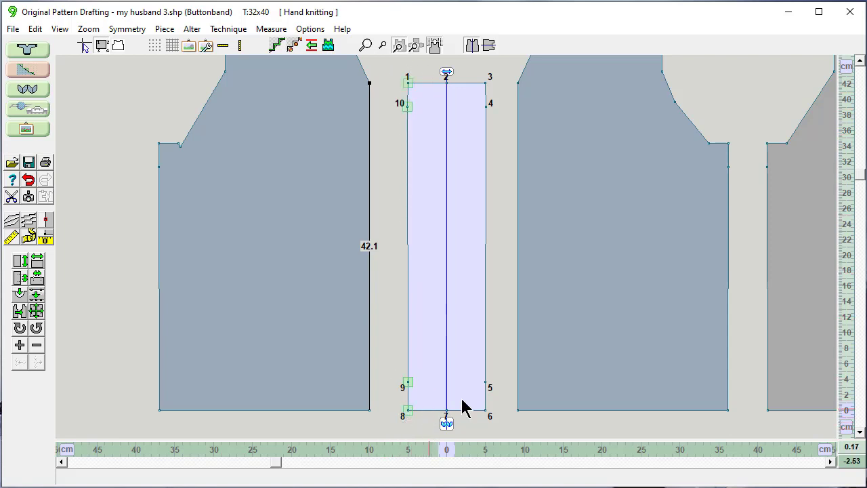
{"action": "left_click", "coordinate": [270, 30]}
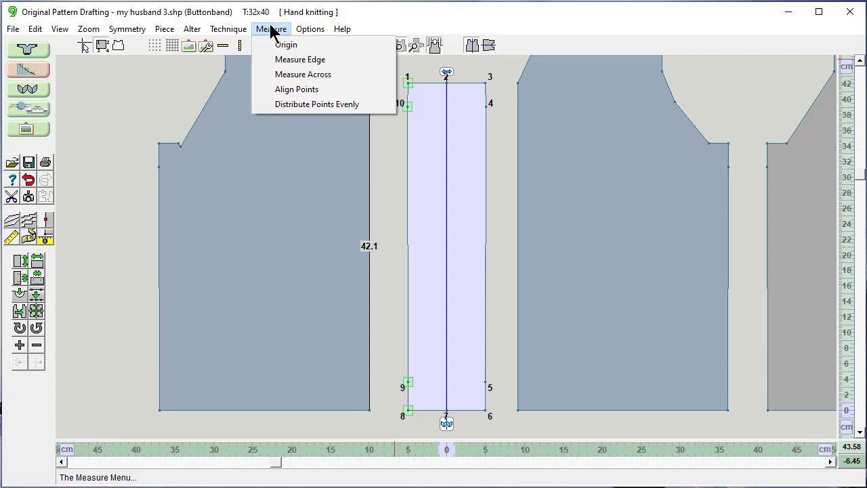
{"action": "left_click", "coordinate": [296, 89]}
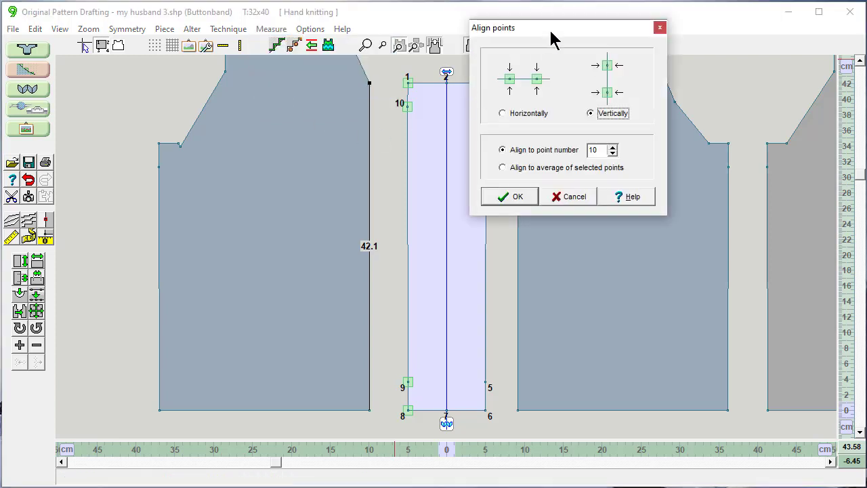
{"action": "left_click_drag", "start_coordinate": [553, 39], "coordinate": [600, 141]}
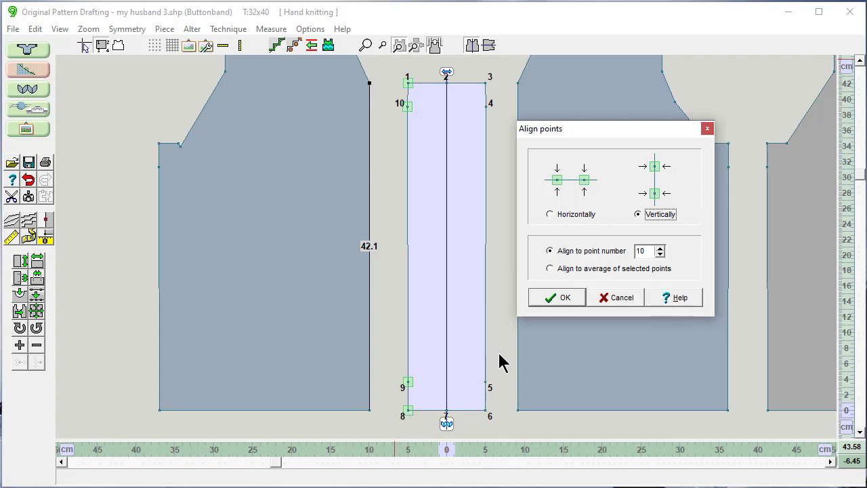
{"action": "type", "text": "8"}
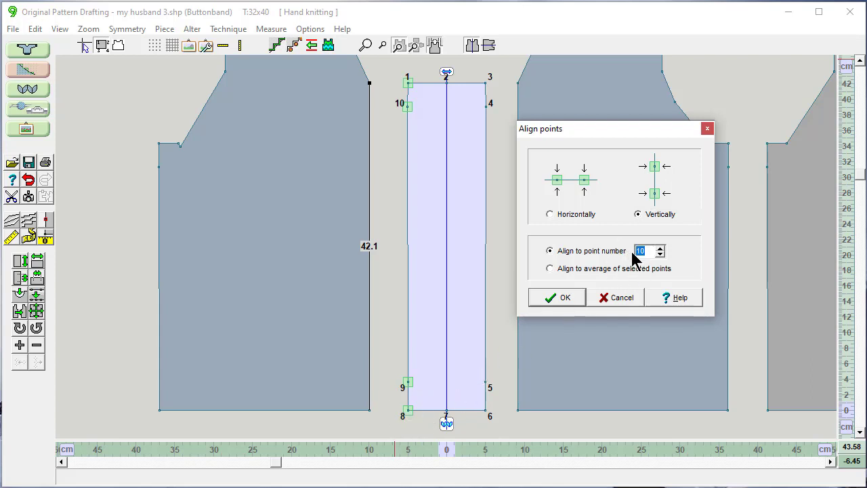
{"action": "left_click", "coordinate": [561, 302]}
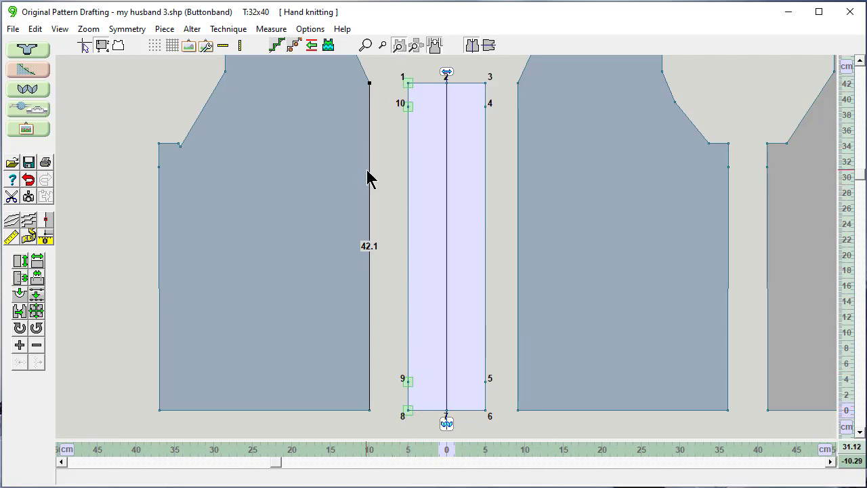
{"action": "left_click", "coordinate": [389, 138]}
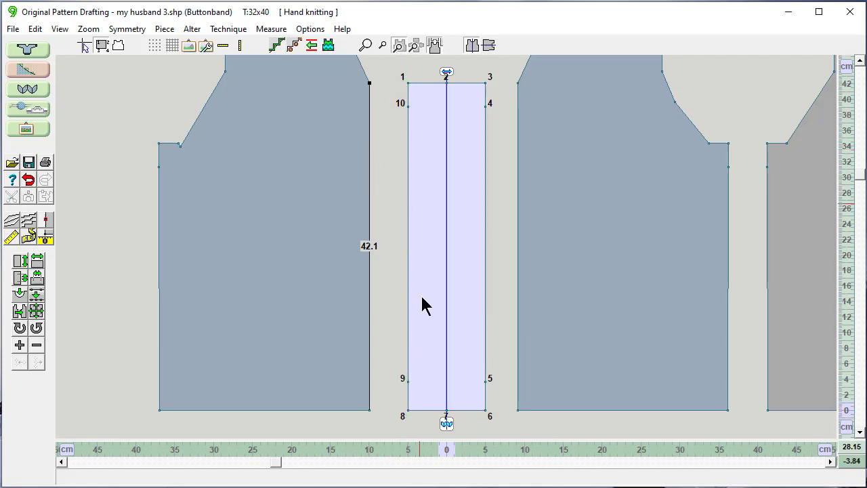
- Measure the left edge: 3.7 cm from point 8 to 9 and 3.1 cm from point 10 to 1
{"action": "left_click", "coordinate": [30, 235]}
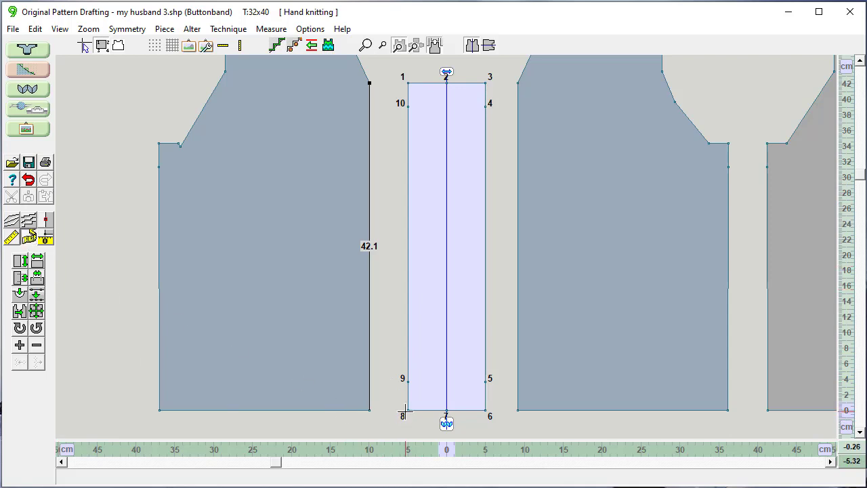
{"action": "left_click_drag", "start_coordinate": [405, 410], "coordinate": [404, 379]}
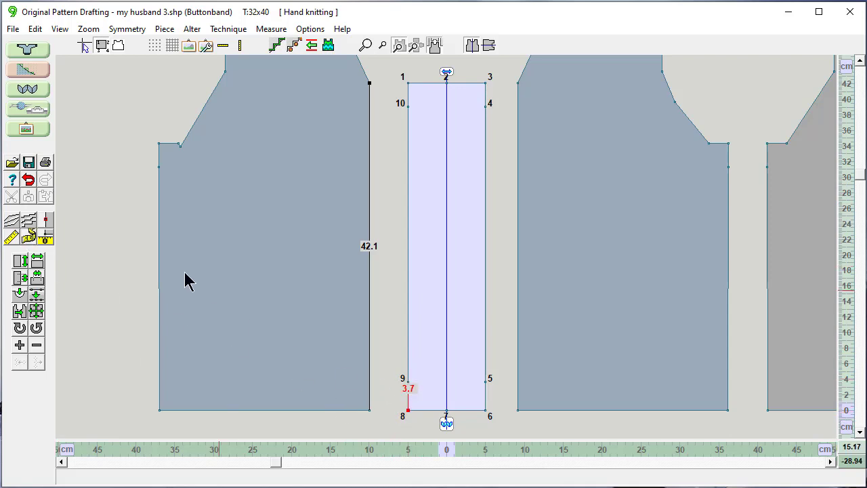
{"action": "left_click", "coordinate": [30, 236]}
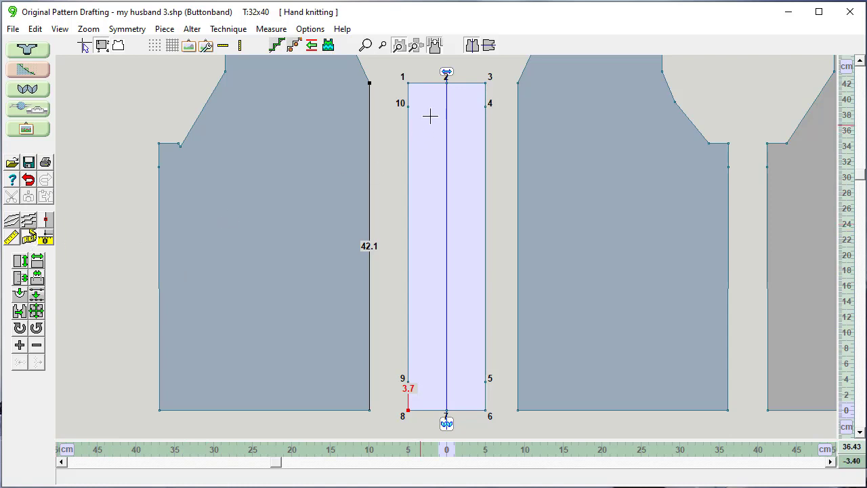
{"action": "left_click_drag", "start_coordinate": [409, 104], "coordinate": [406, 80]}
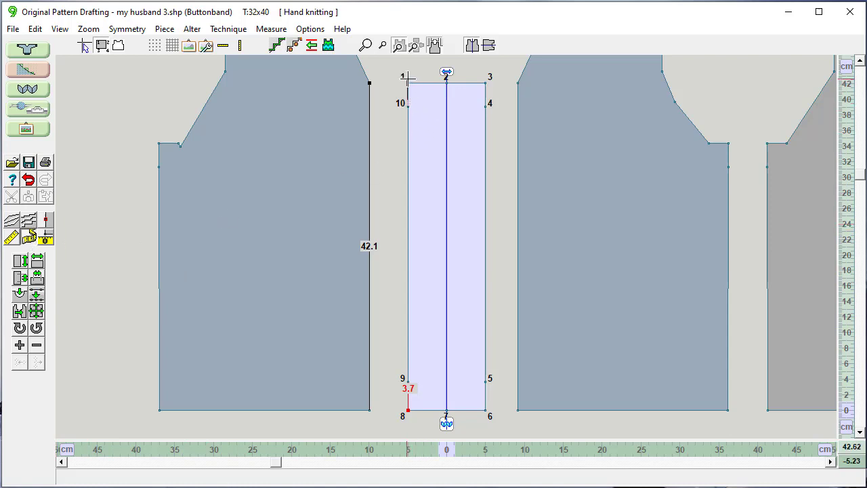
{"action": "left_click", "coordinate": [29, 236]}
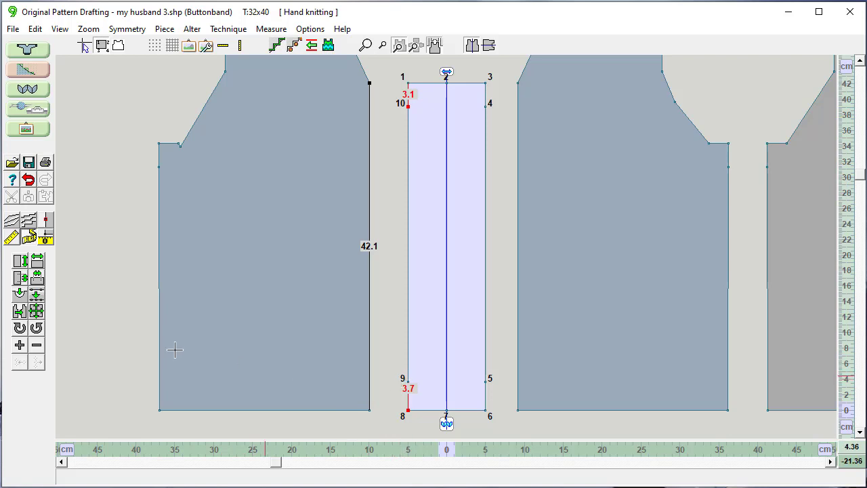
{"action": "key", "text": "Escape"}
{"action": "left_click", "coordinate": [409, 378]}
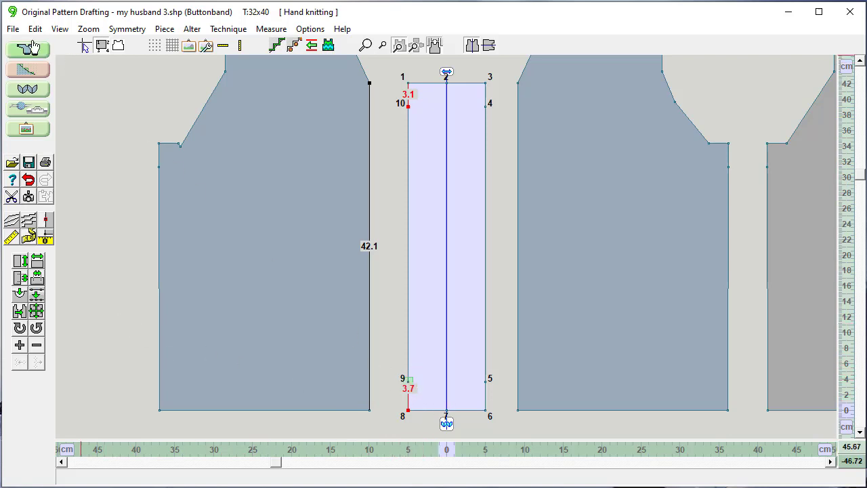
{"action": "left_click", "coordinate": [37, 30]}
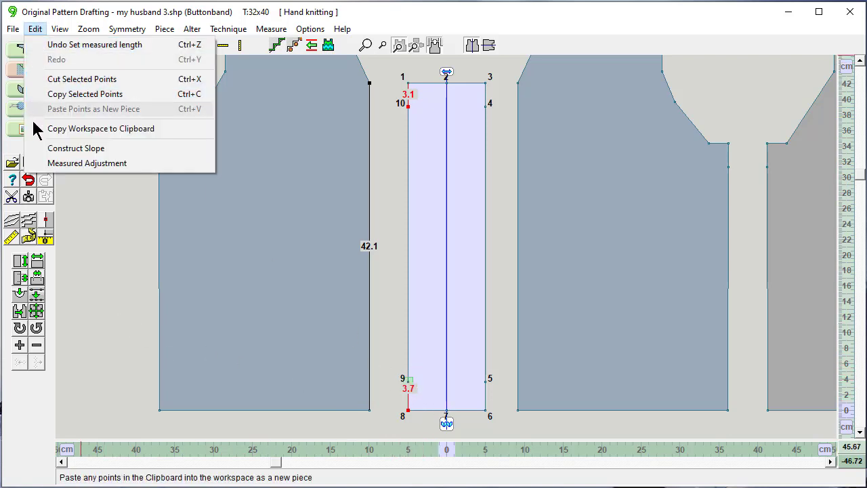
- Shift point 9 vertically by -2.5 with Measured Adjustment, leaving 2.5 cm above point 8
{"action": "left_click", "coordinate": [45, 167]}
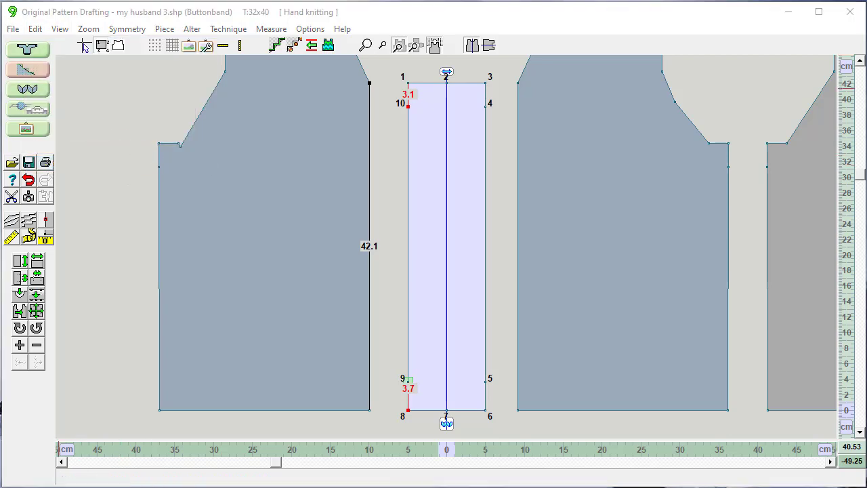
{"action": "left_click_drag", "start_coordinate": [265, 57], "coordinate": [267, 121]}
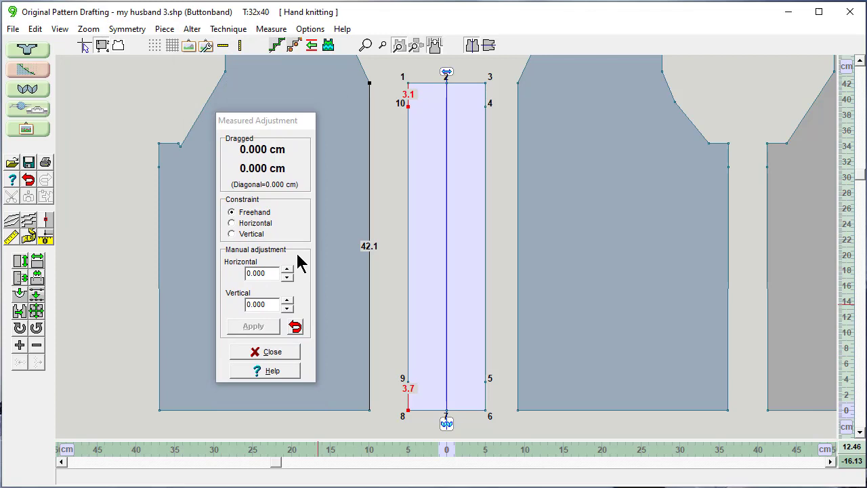
{"action": "left_click", "coordinate": [232, 235]}
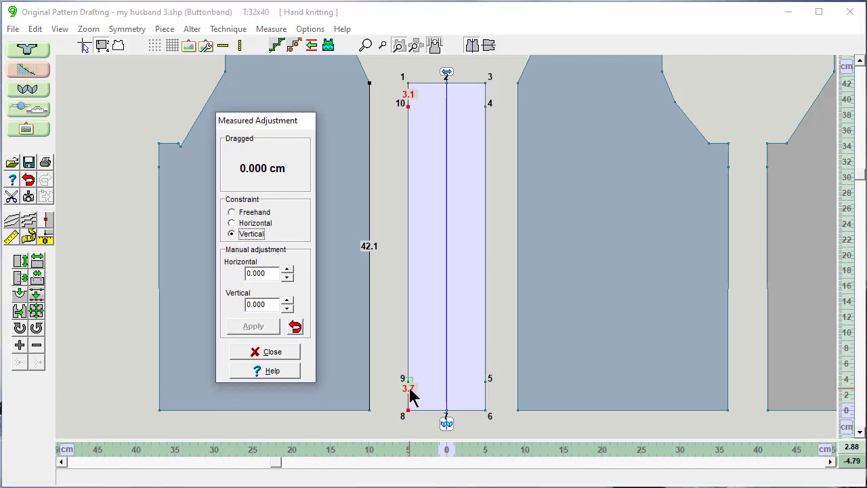
{"action": "mouse_move", "coordinate": [408, 380]}
{"action": "left_mouse_down"}
{"action": "mouse_move", "coordinate": [408, 319]}
{"action": "mouse_move", "coordinate": [409, 380]}
{"action": "mouse_move", "coordinate": [409, 370]}
{"action": "left_mouse_up"}
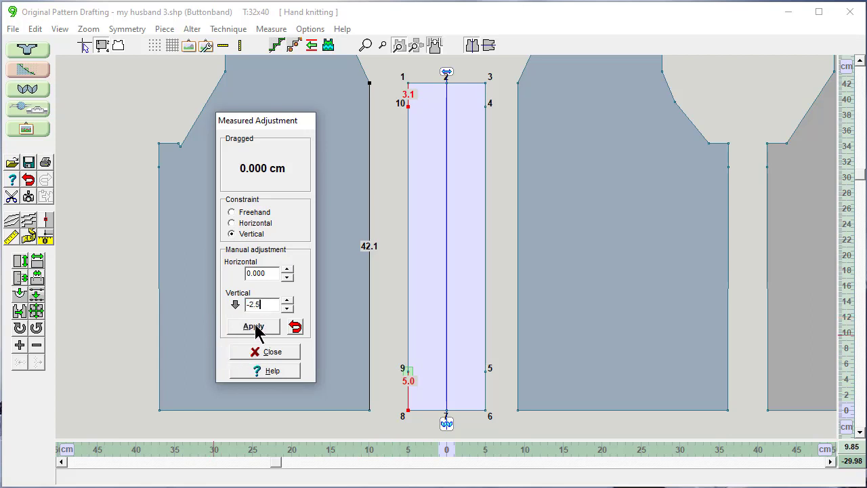
{"action": "left_click", "coordinate": [255, 327]}
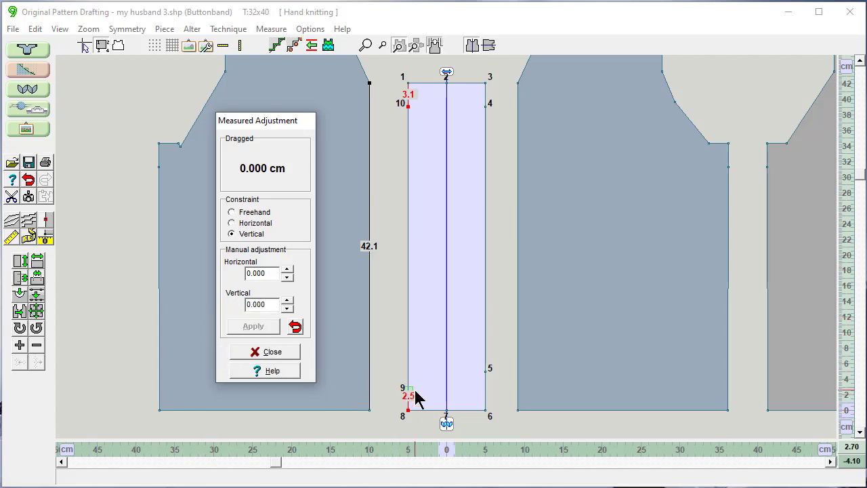
- Shift point 10 vertically by 0.6 so it sits 2.5 cm below point 1
{"action": "left_click", "coordinate": [408, 107]}
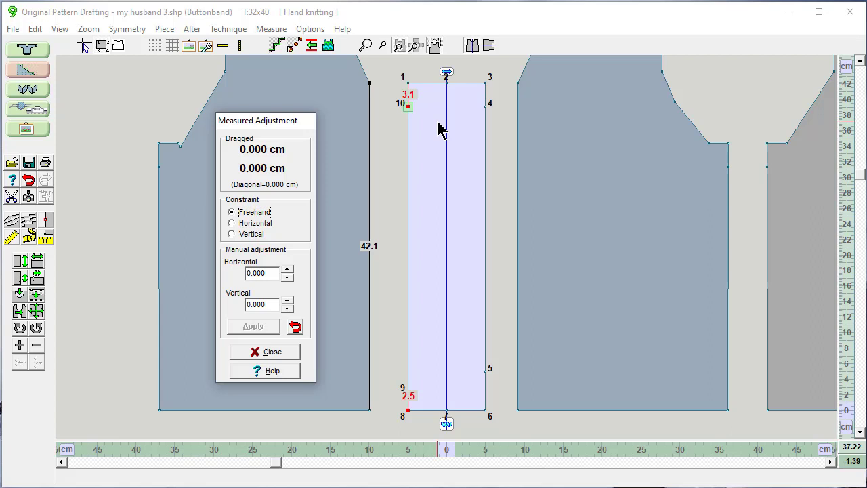
{"action": "left_click", "coordinate": [410, 106]}
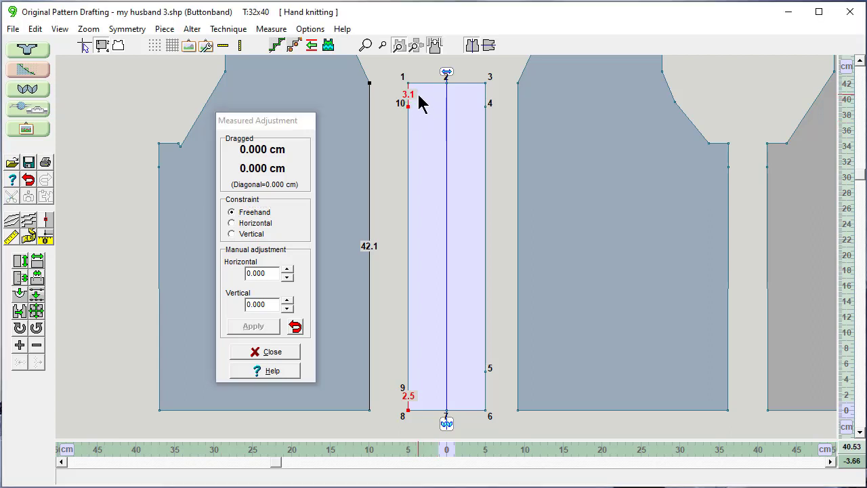
{"action": "left_click", "coordinate": [410, 107]}
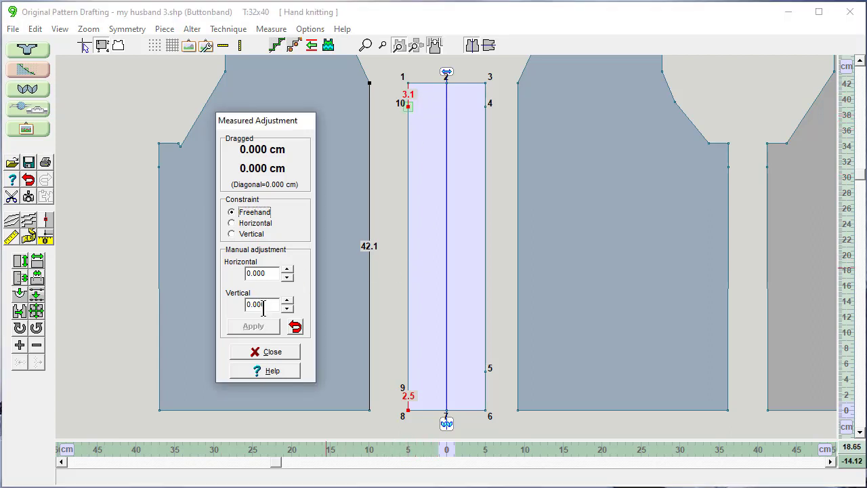
{"action": "left_click_drag", "start_coordinate": [266, 306], "coordinate": [238, 304]}
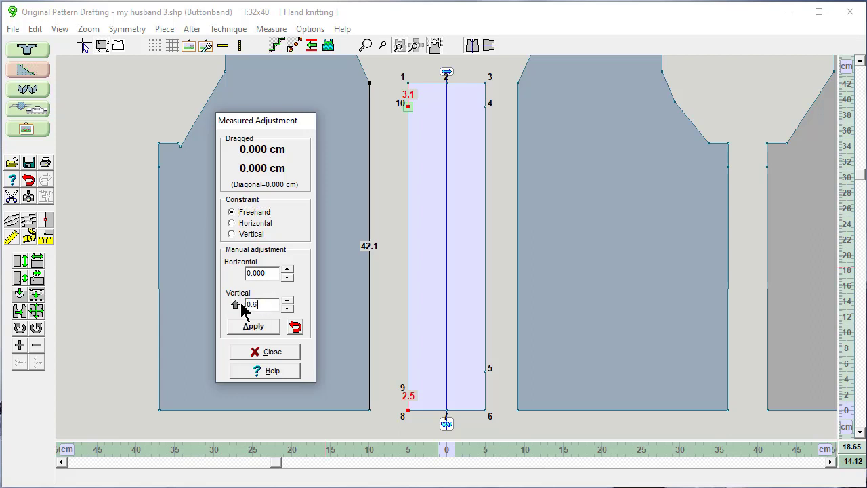
{"action": "left_click", "coordinate": [252, 328]}
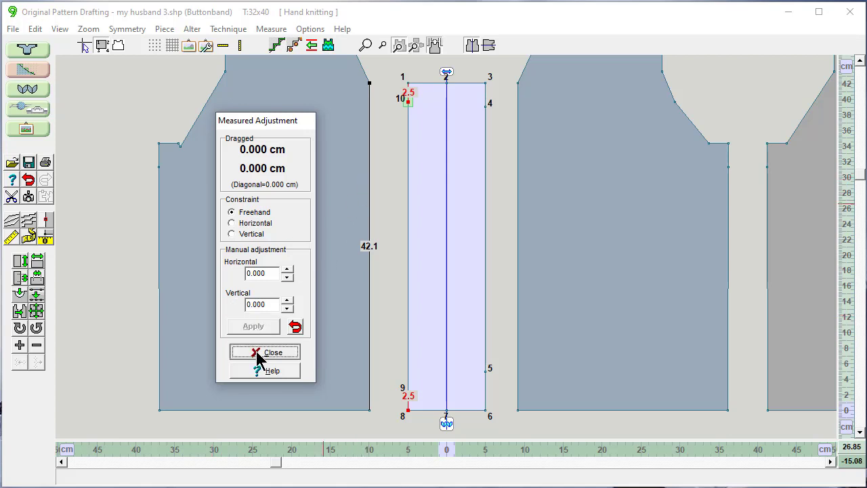
{"action": "left_click", "coordinate": [265, 351]}
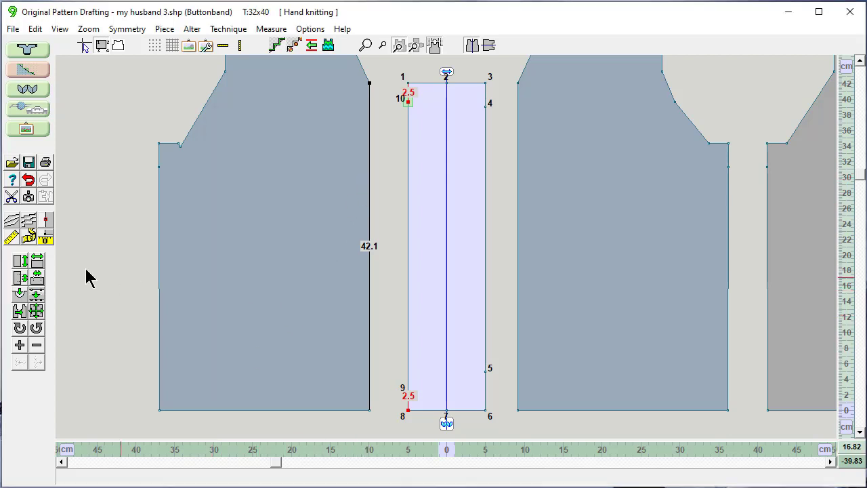
- Insert 3 equally spaced points on the Buttonband's left edge between points 9 and 10
{"action": "left_click", "coordinate": [36, 295]}
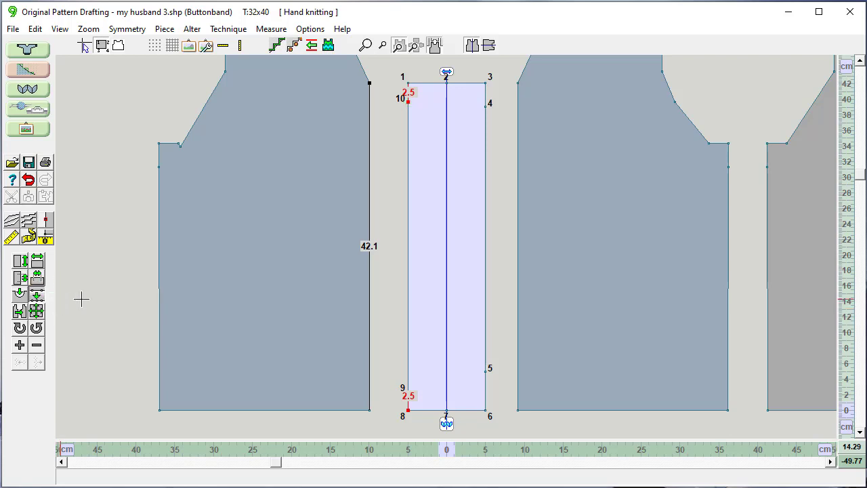
{"action": "left_click", "coordinate": [408, 243]}
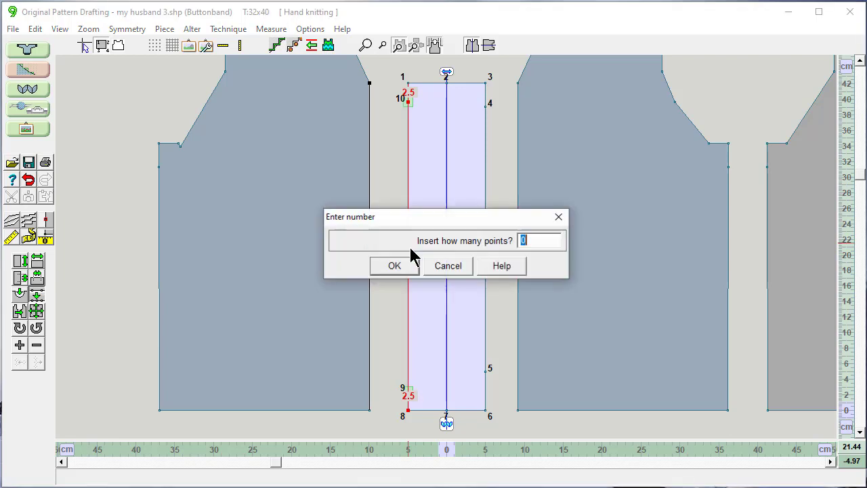
{"action": "type", "text": "3"}
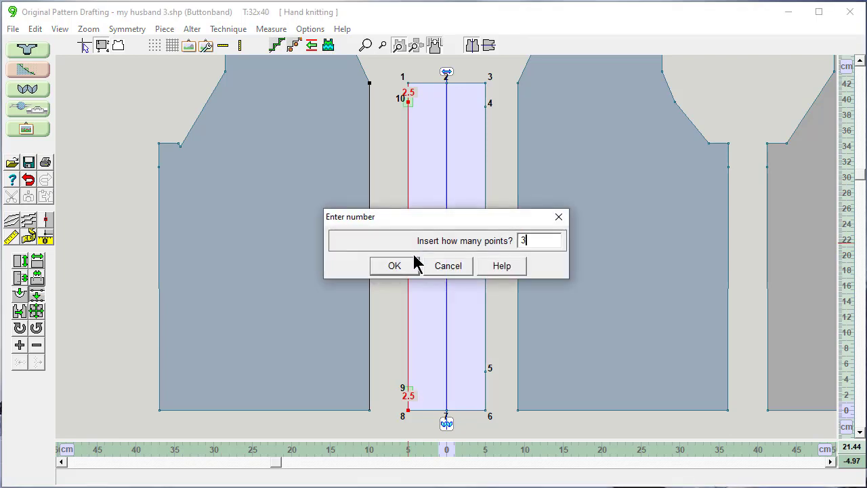
{"action": "left_click", "coordinate": [401, 269]}
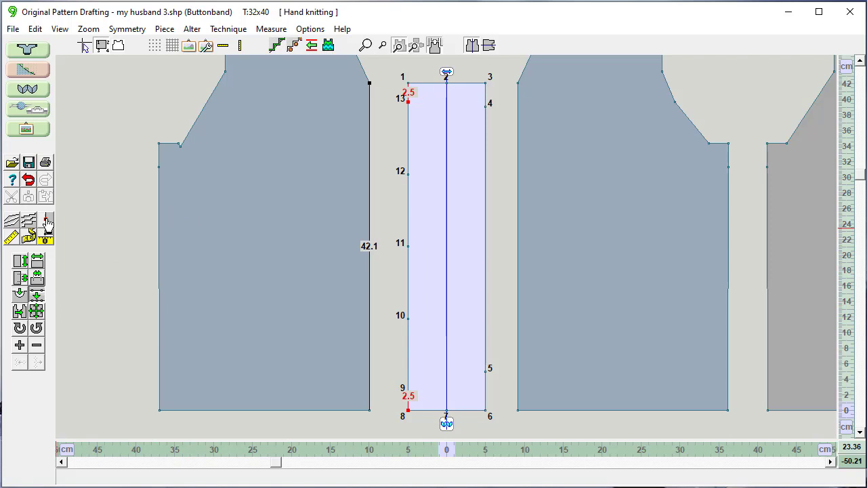
- Place markers on points 10, 11, 12 and 13 of the Buttonband's left edge, alongside points 7 and 9
{"action": "left_click", "coordinate": [45, 223]}
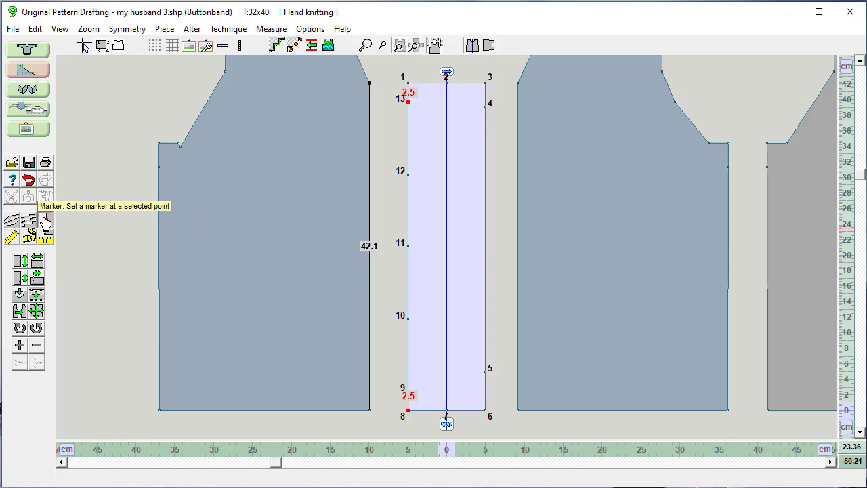
{"action": "left_click", "coordinate": [408, 317]}
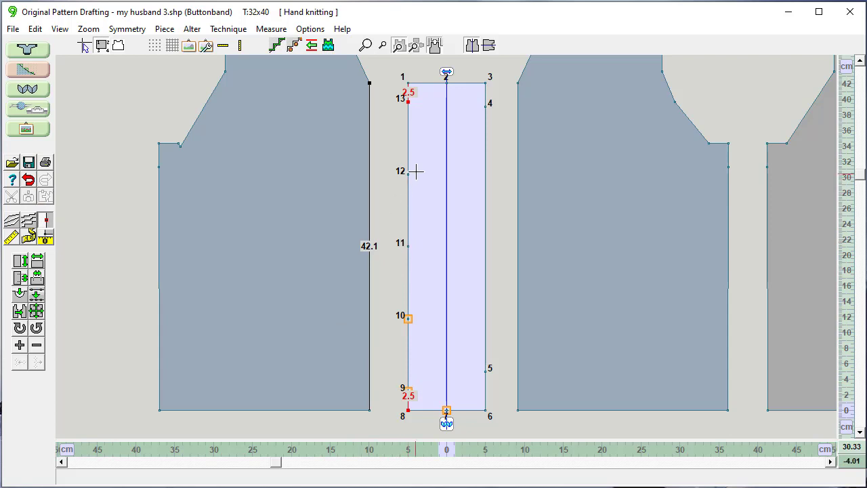
{"action": "left_click", "coordinate": [407, 245]}
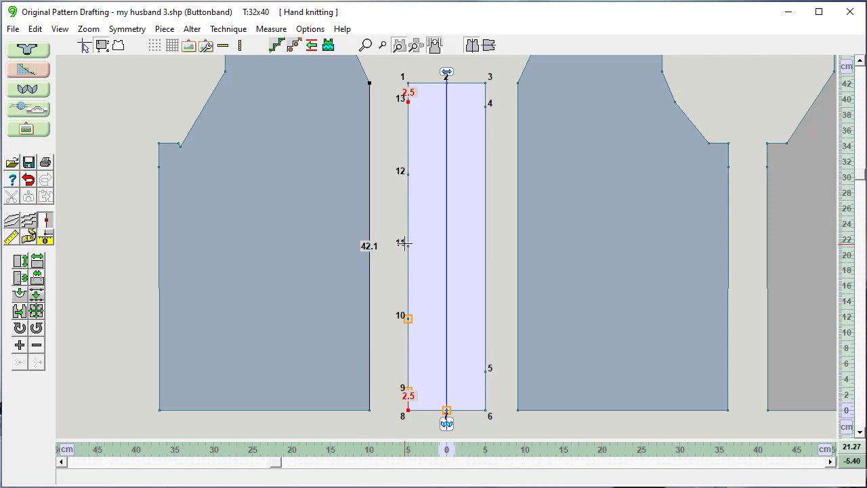
{"action": "left_click", "coordinate": [408, 171]}
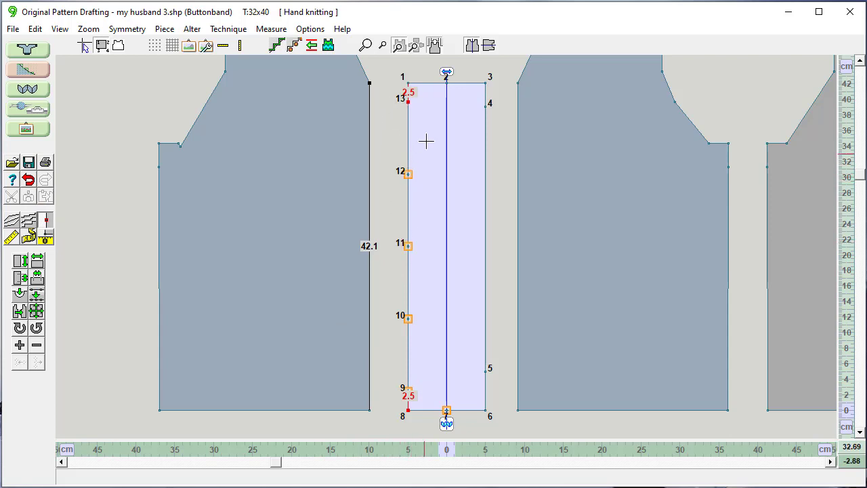
{"action": "left_click", "coordinate": [408, 99]}
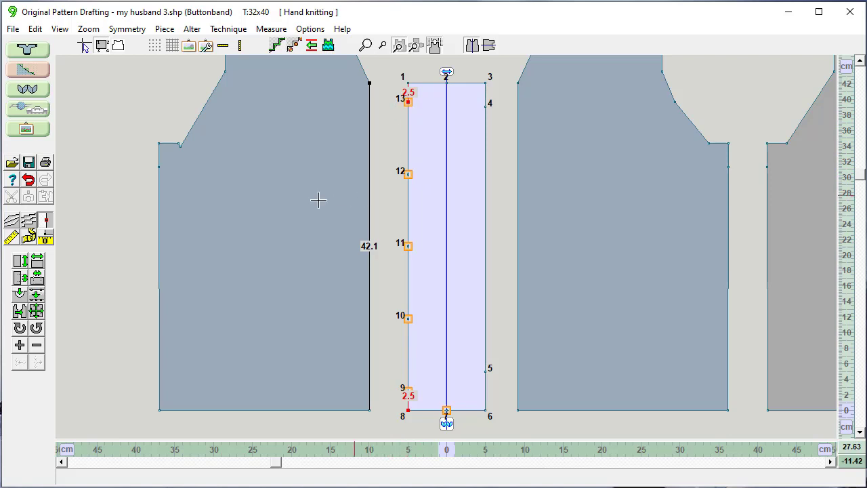
{"action": "left_click", "coordinate": [45, 222]}
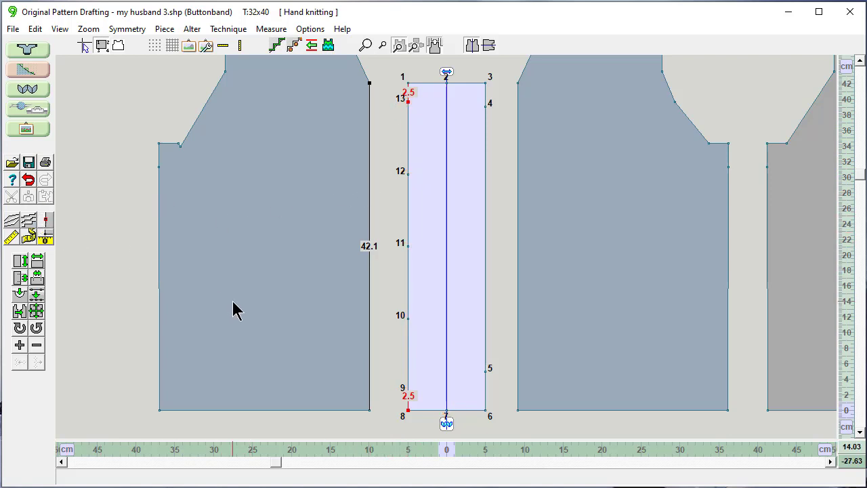
{"action": "left_click", "coordinate": [48, 230]}
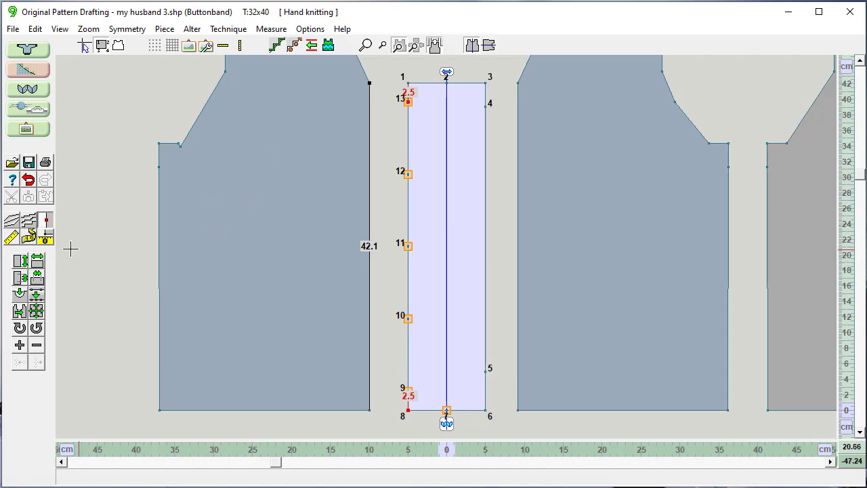
- Measure each gap from point 9 through 13 on the left edge, all 9.3 cm
{"action": "left_click", "coordinate": [29, 237]}
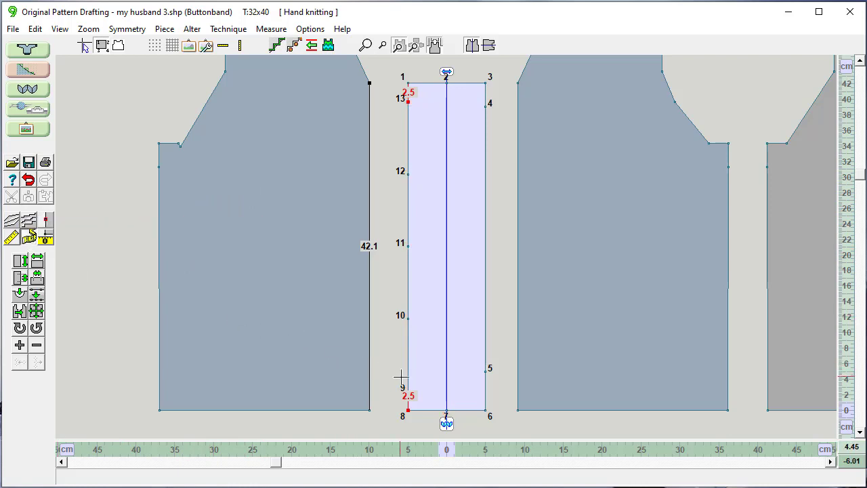
{"action": "left_click", "coordinate": [403, 315]}
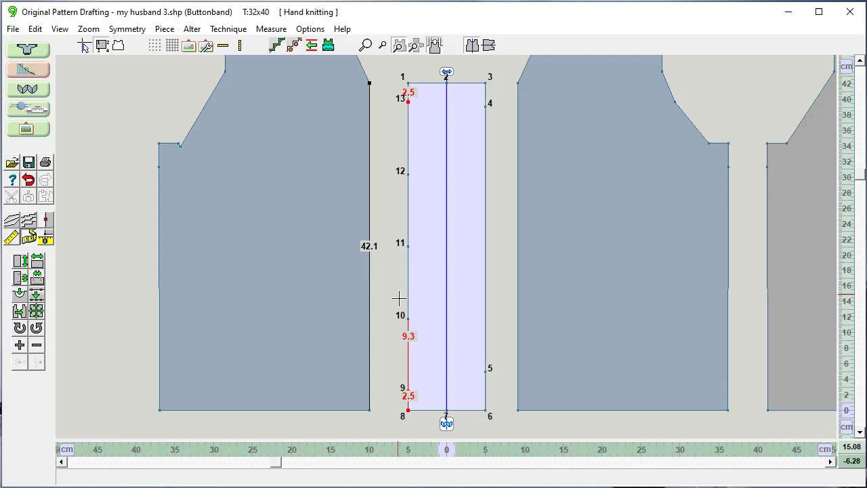
{"action": "left_click", "coordinate": [408, 245]}
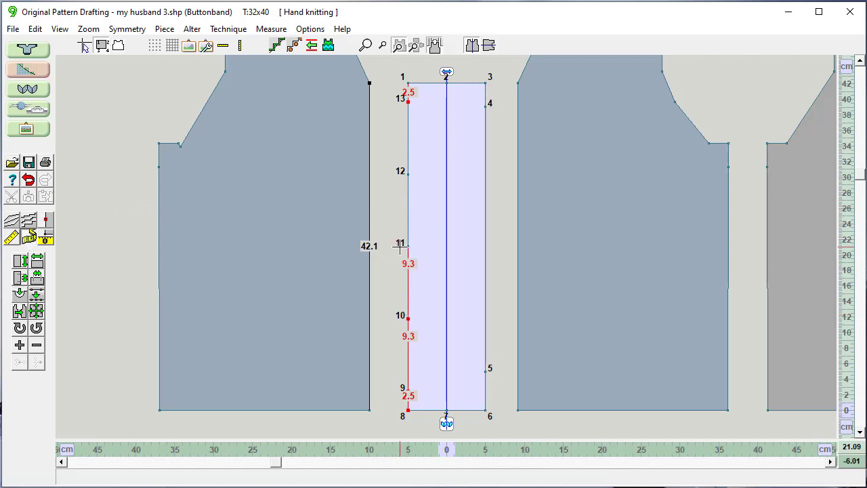
{"action": "left_click", "coordinate": [407, 173]}
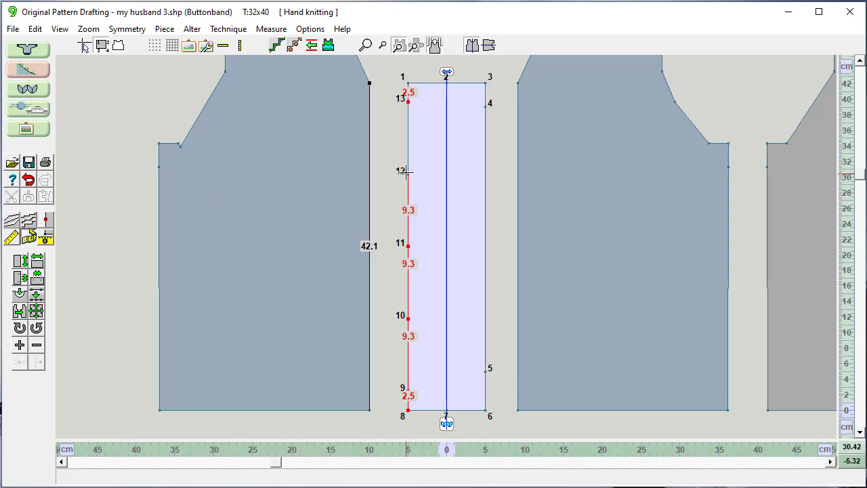
{"action": "left_click", "coordinate": [408, 101]}
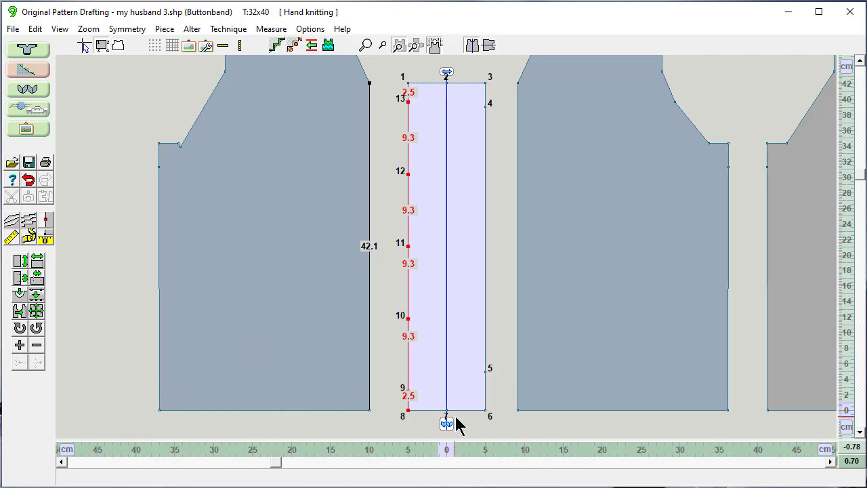
- Check the Tensions + Notes values unchanged, then display measurements as stitch and row counts
{"action": "left_click", "coordinate": [323, 34]}
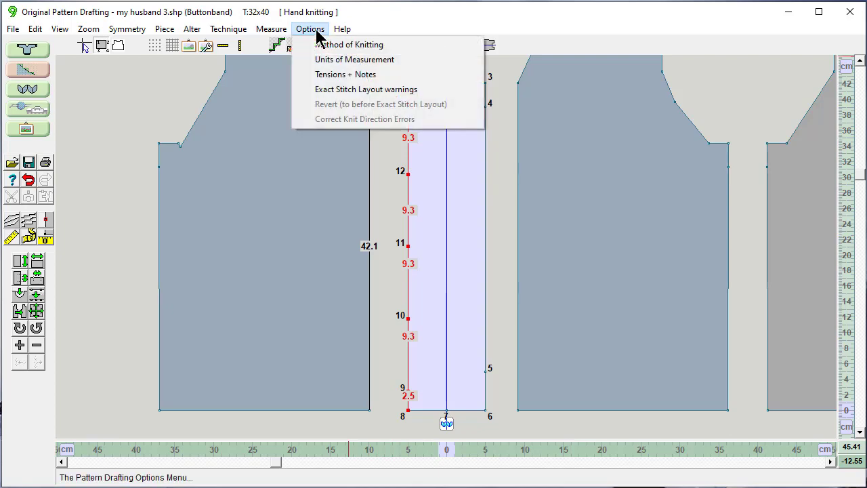
{"action": "left_click", "coordinate": [323, 76]}
{"action": "left_click", "coordinate": [410, 89]}
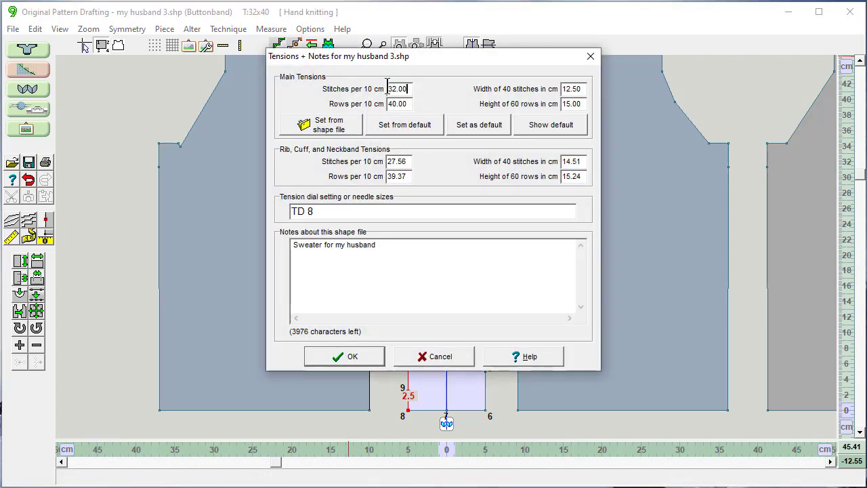
{"action": "double_click", "coordinate": [388, 89]}
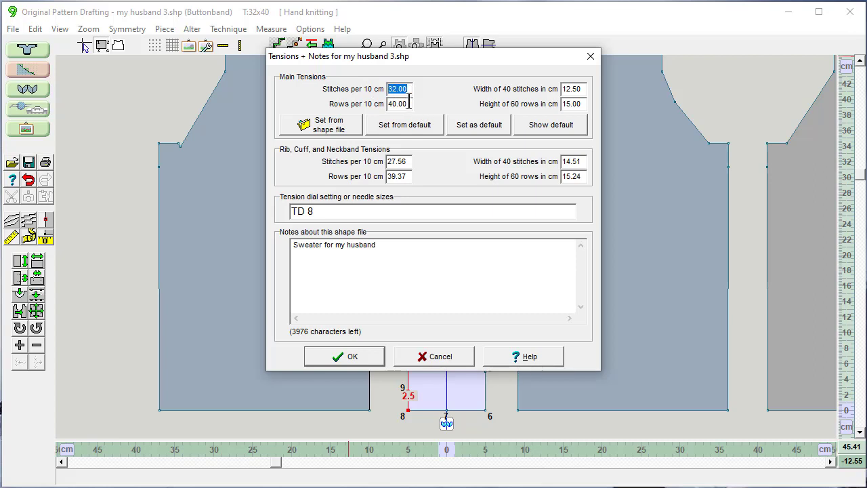
{"action": "left_click", "coordinate": [334, 356]}
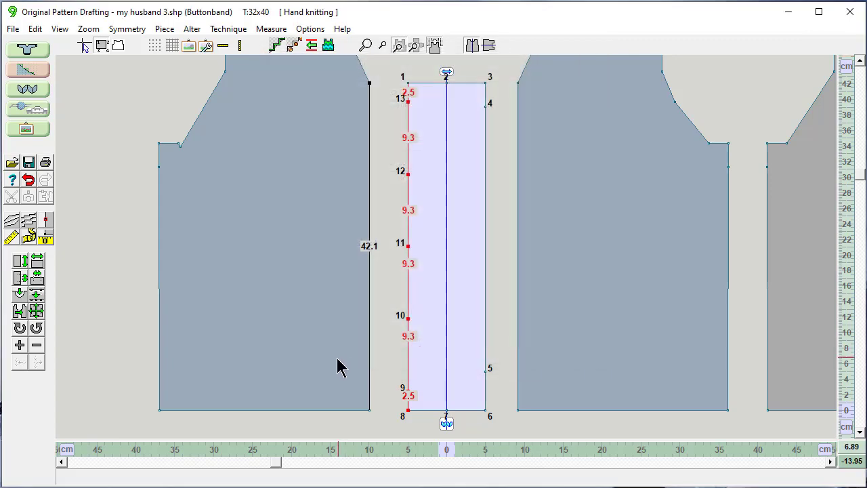
{"action": "left_click", "coordinate": [826, 450]}
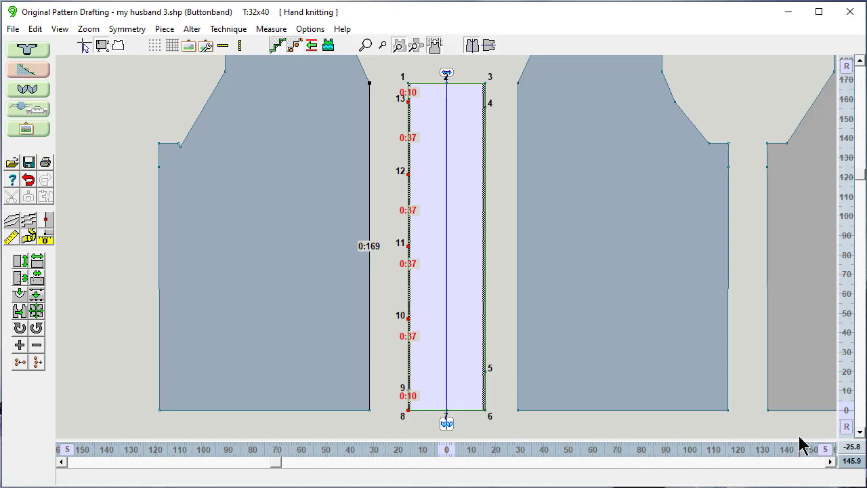
- Return outlines to plain lines, turn off point numbering, and select the former point 10
{"action": "left_click", "coordinate": [294, 48]}
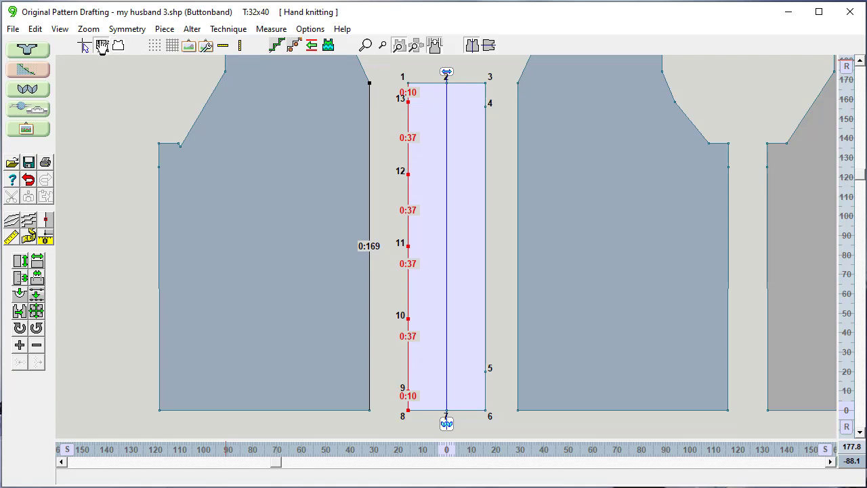
{"action": "left_click", "coordinate": [101, 46]}
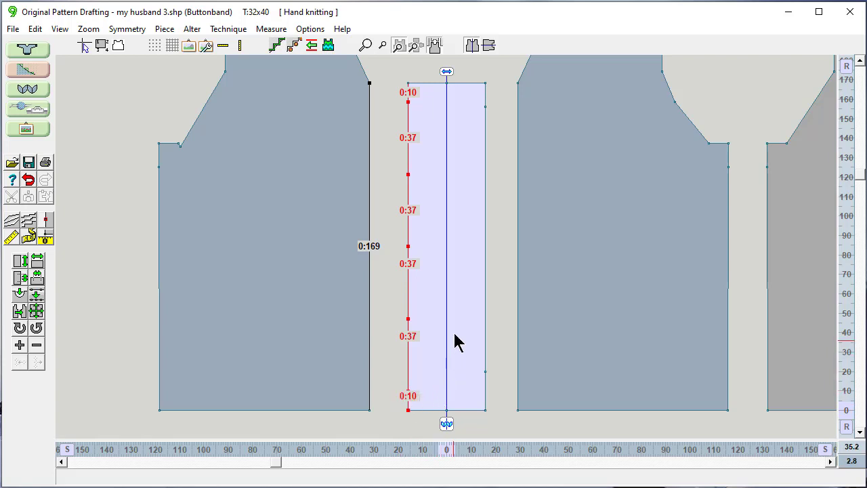
{"action": "left_click", "coordinate": [409, 319]}
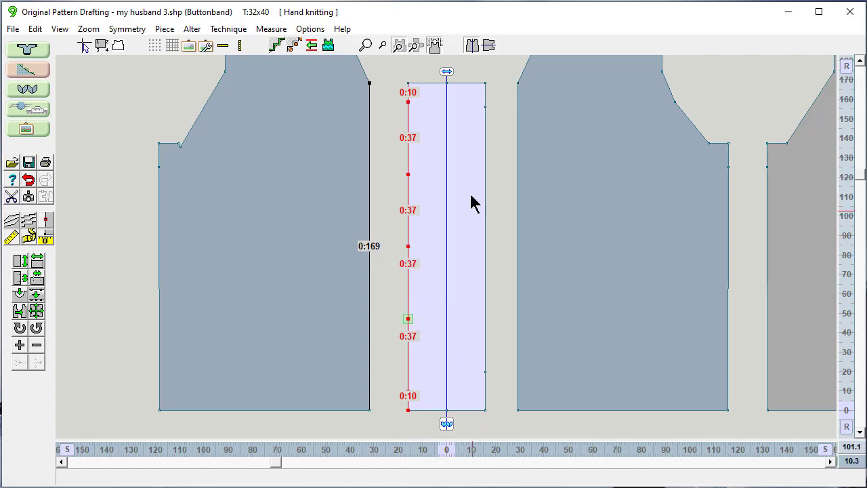
{"action": "left_click", "coordinate": [309, 30]}
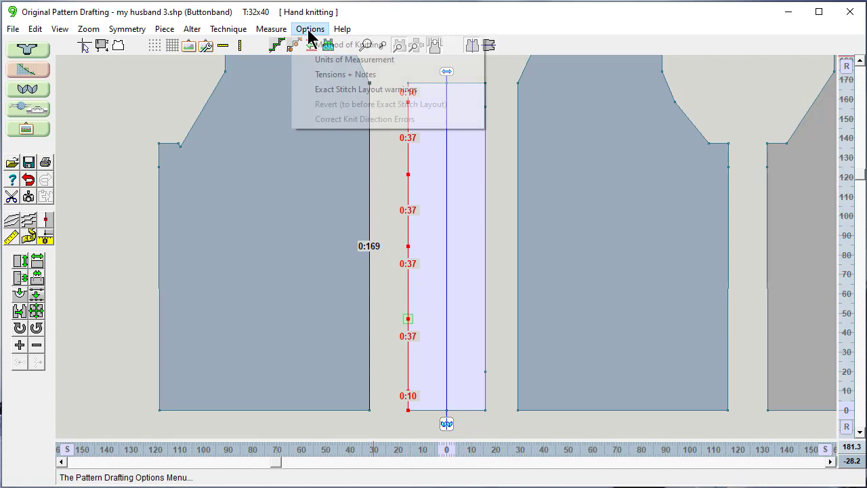
- Set the tension to 28 stitches and 32 rows per 10 cm in Tensions + Notes
{"action": "left_click", "coordinate": [311, 76]}
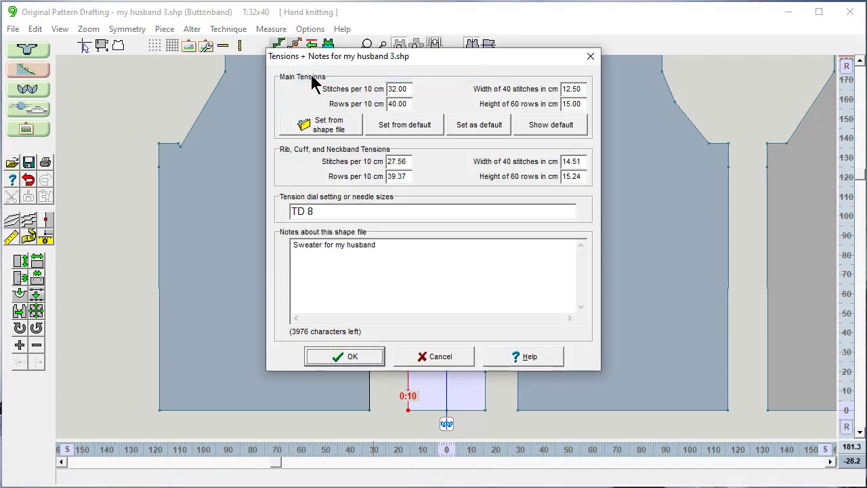
{"action": "left_click_drag", "start_coordinate": [410, 89], "coordinate": [376, 87]}
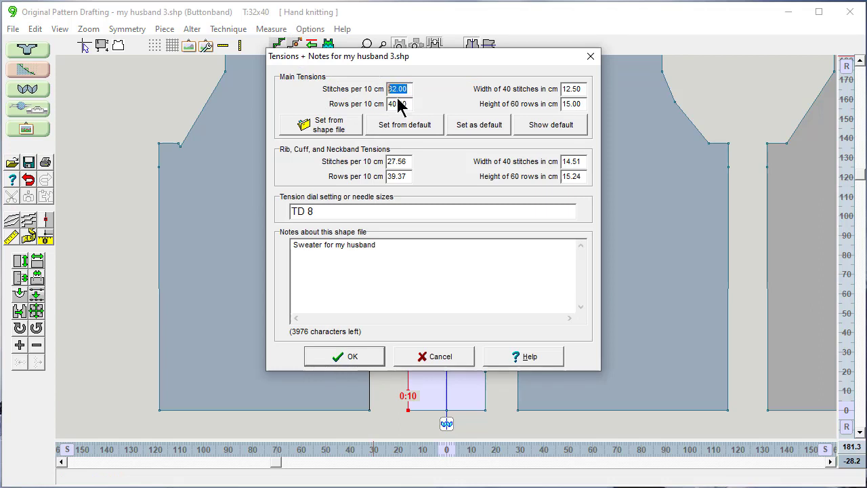
{"action": "type", "text": "28"}
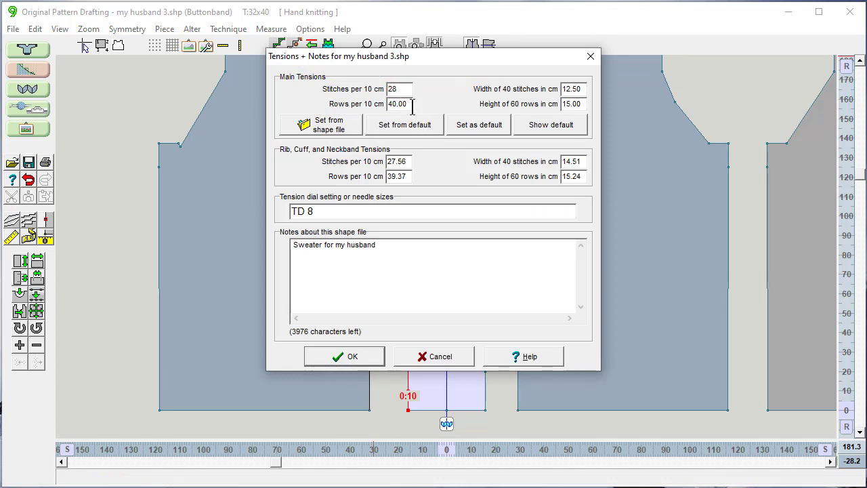
{"action": "key", "text": "Tab"}
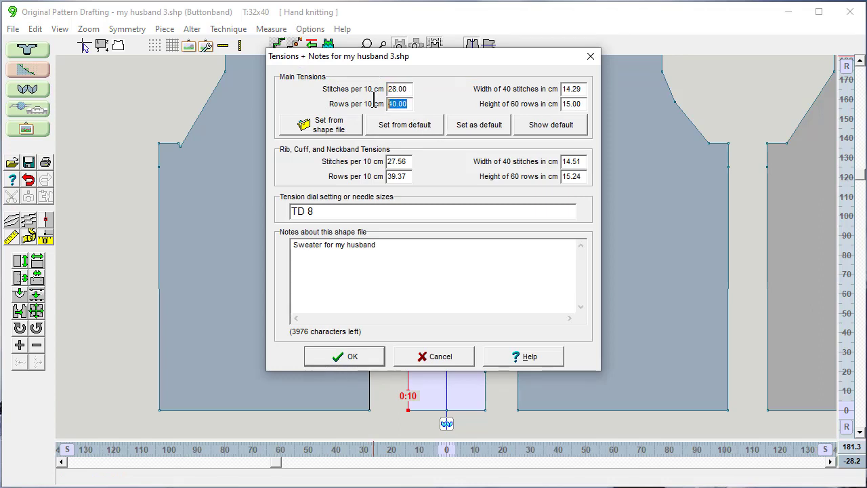
{"action": "type", "text": "32"}
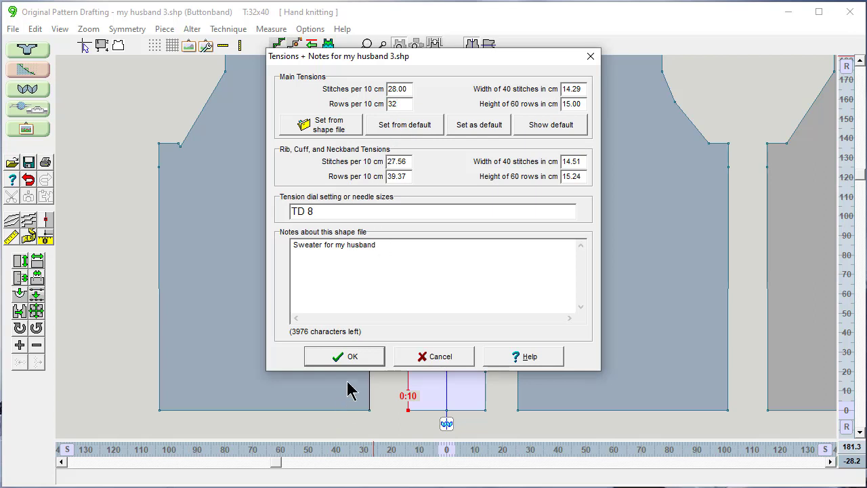
{"action": "left_click", "coordinate": [347, 358]}
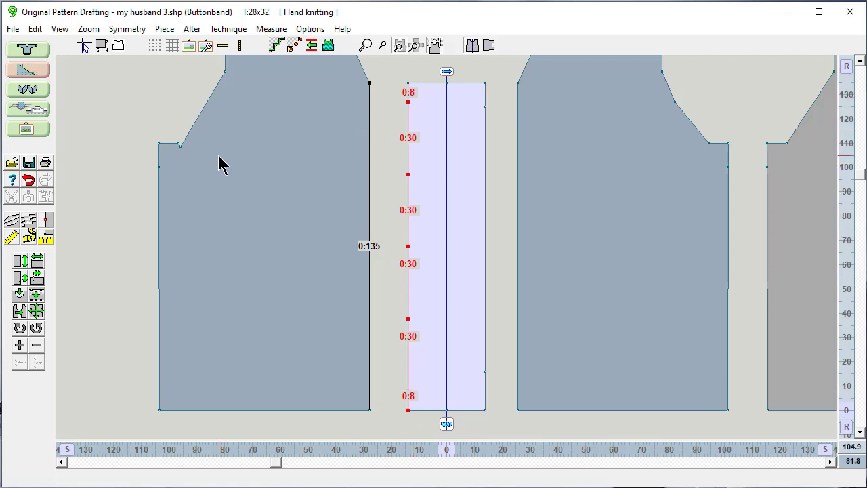
- Duplicate the buttonband piece under the name 'Buttonband 2'
{"action": "left_click", "coordinate": [165, 32]}
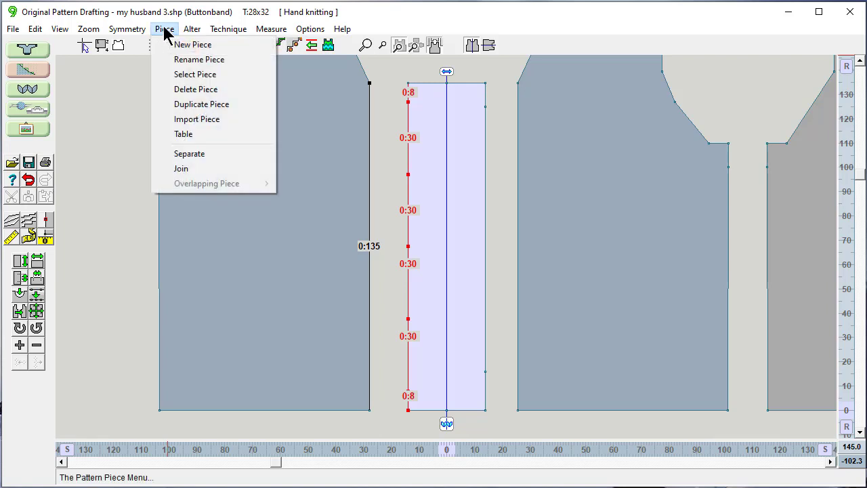
{"action": "left_click", "coordinate": [177, 105]}
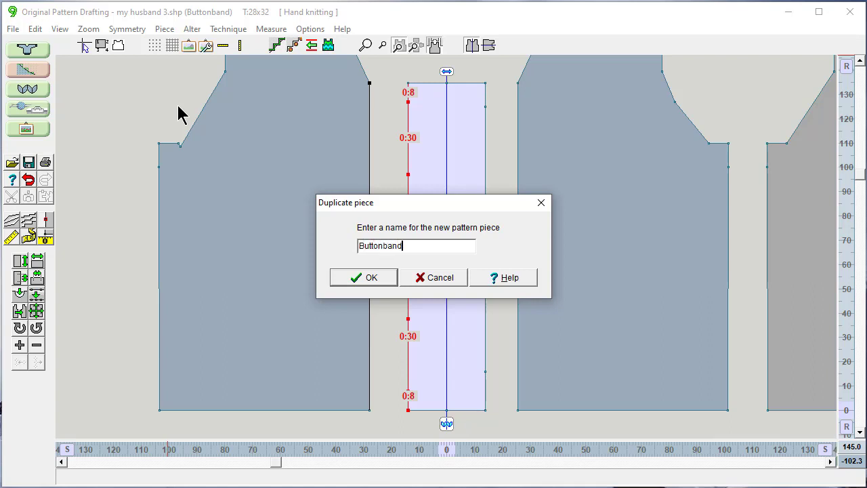
{"action": "type", "text": "2"}
{"action": "key", "text": "Return"}
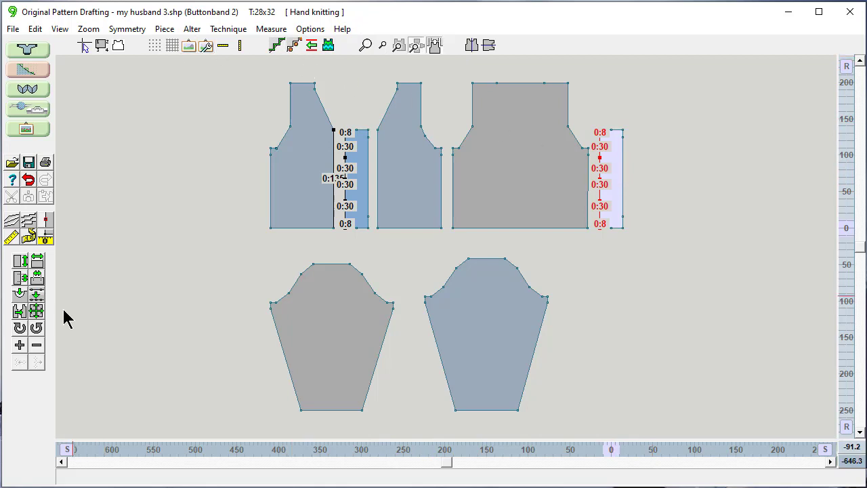
- Rotate Buttonband 2 by 90 degrees and drag it just below the front pieces
{"action": "left_click", "coordinate": [36, 329]}
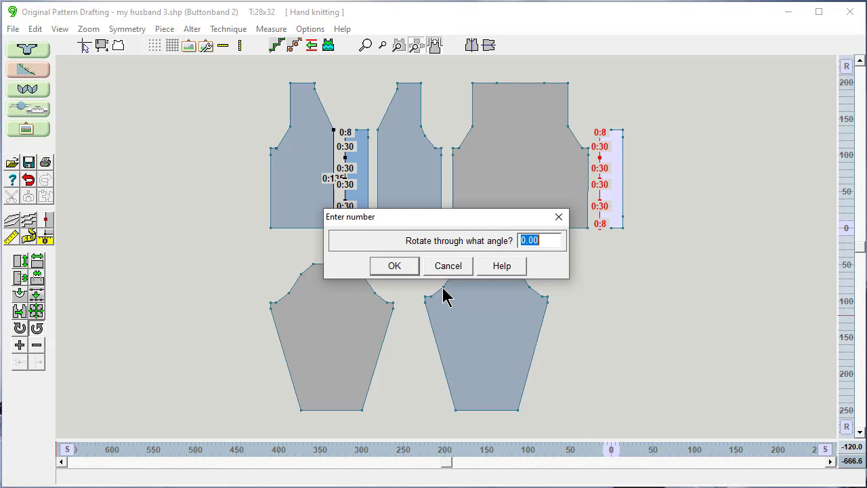
{"action": "type", "text": "9"}
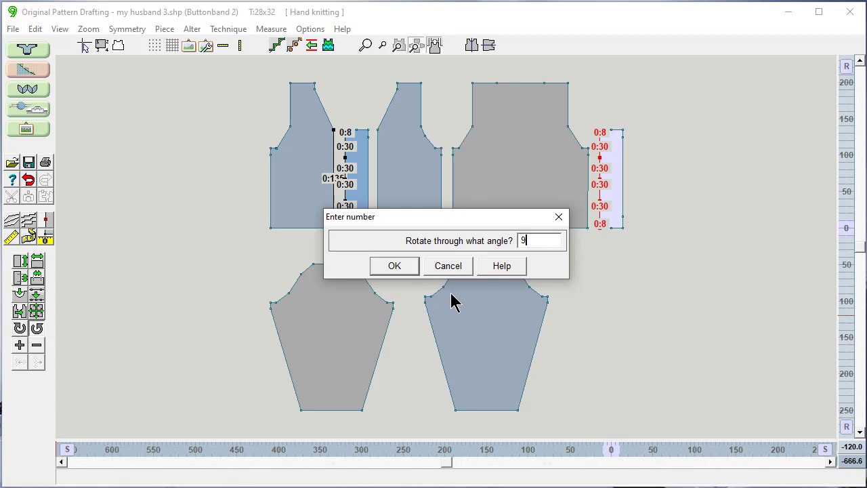
{"action": "type", "text": "0"}
{"action": "left_click", "coordinate": [395, 267]}
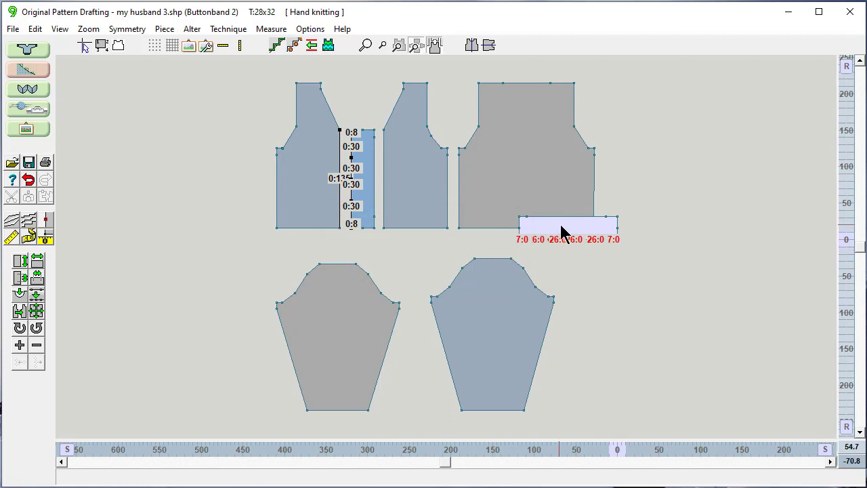
{"action": "left_click_drag", "start_coordinate": [568, 234], "coordinate": [337, 263]}
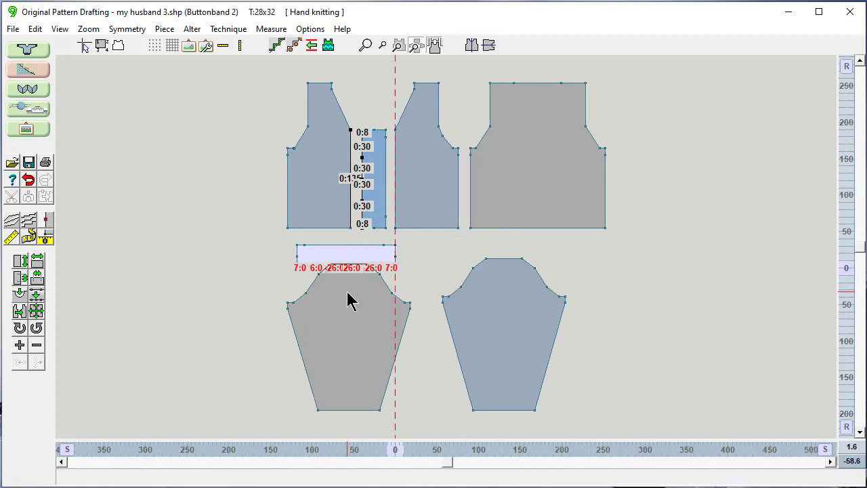
{"action": "left_click_drag", "start_coordinate": [348, 302], "coordinate": [350, 319]}
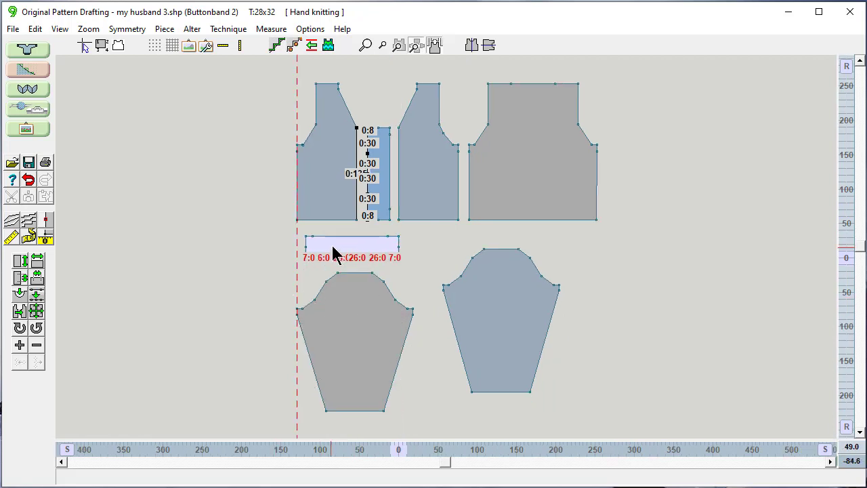
- Centre on Buttonband 2, label its top edge 118 stitches, then zoom to fit all pieces
{"action": "left_click", "coordinate": [400, 46]}
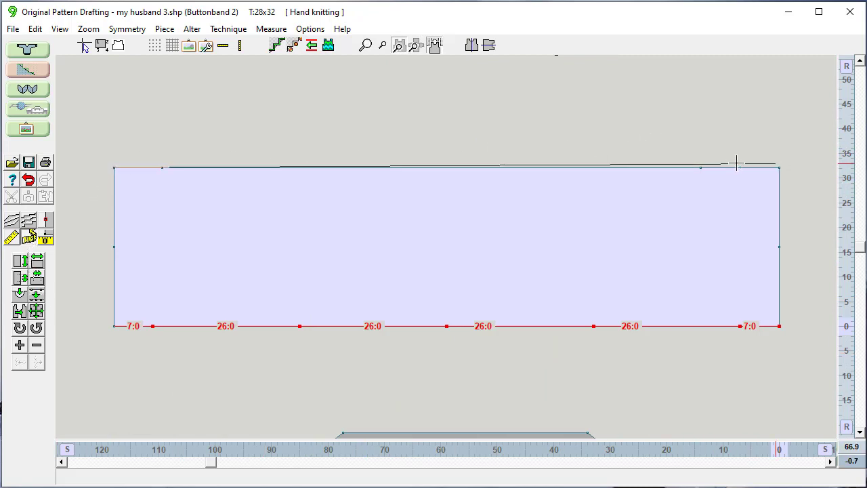
{"action": "left_click", "coordinate": [781, 169]}
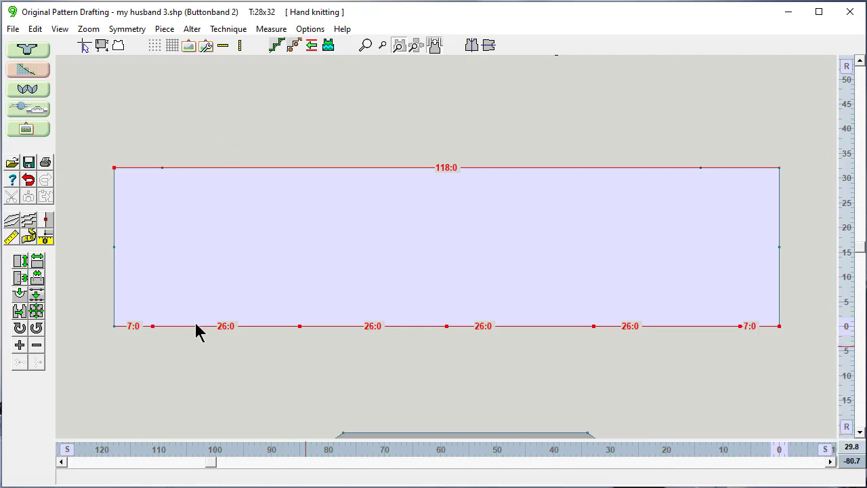
{"action": "left_click", "coordinate": [416, 46]}
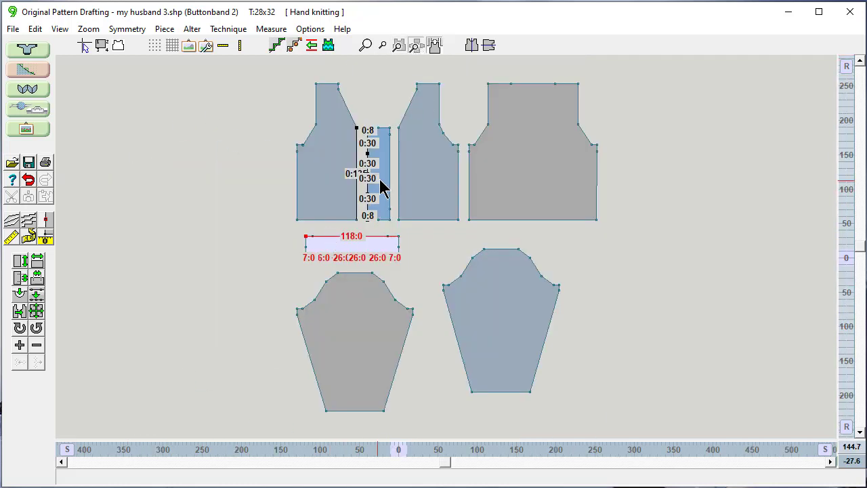
- Drag both buttonbands to the left and centre the view on the FRONT - LEFT piece
{"action": "left_click_drag", "start_coordinate": [382, 185], "coordinate": [256, 290]}
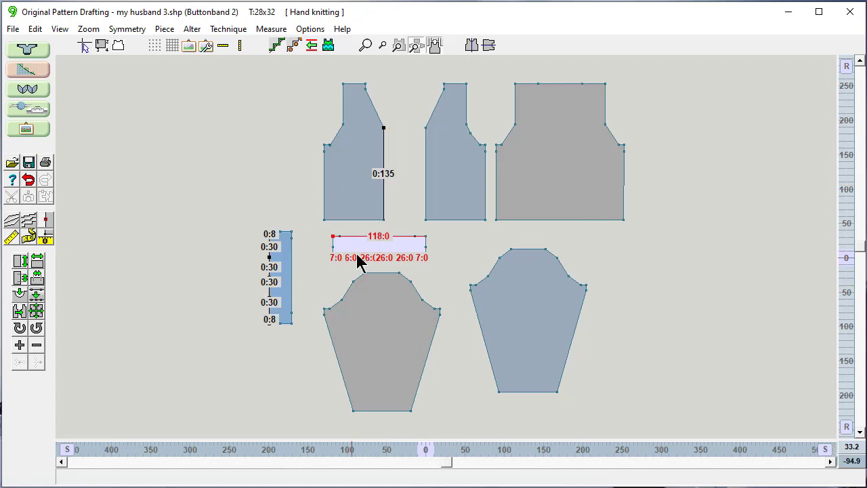
{"action": "left_click_drag", "start_coordinate": [360, 251], "coordinate": [176, 262]}
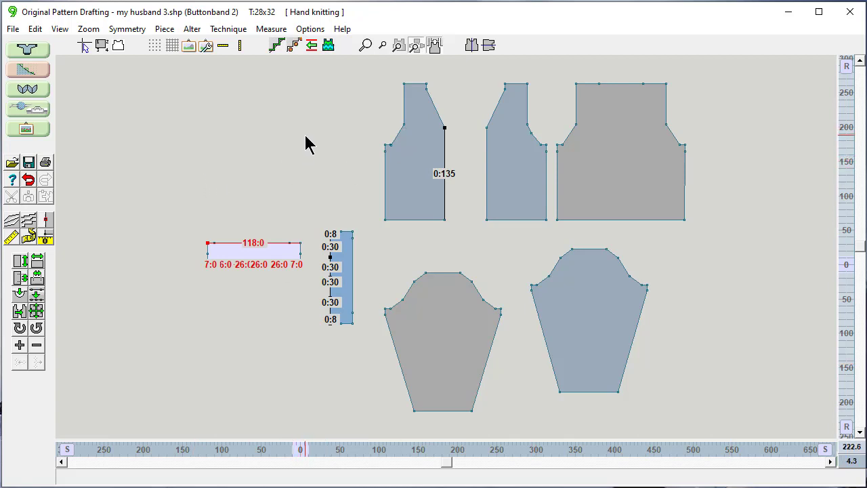
{"action": "left_click", "coordinate": [513, 169]}
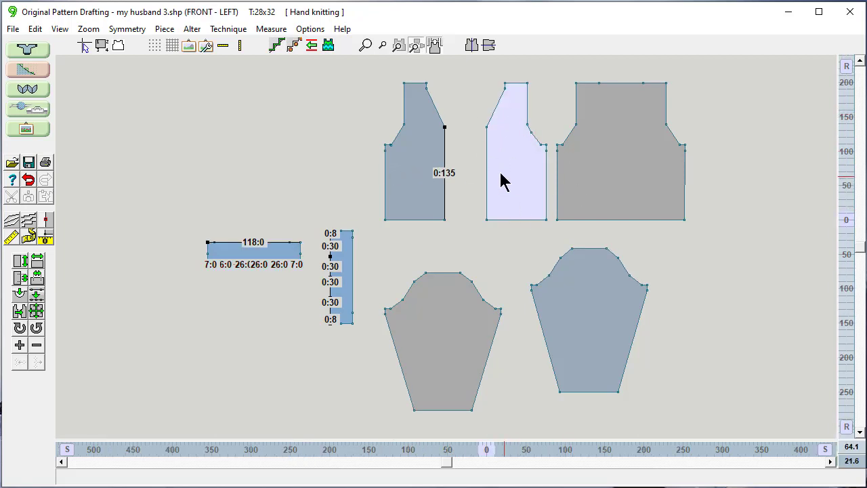
{"action": "left_click", "coordinate": [399, 45]}
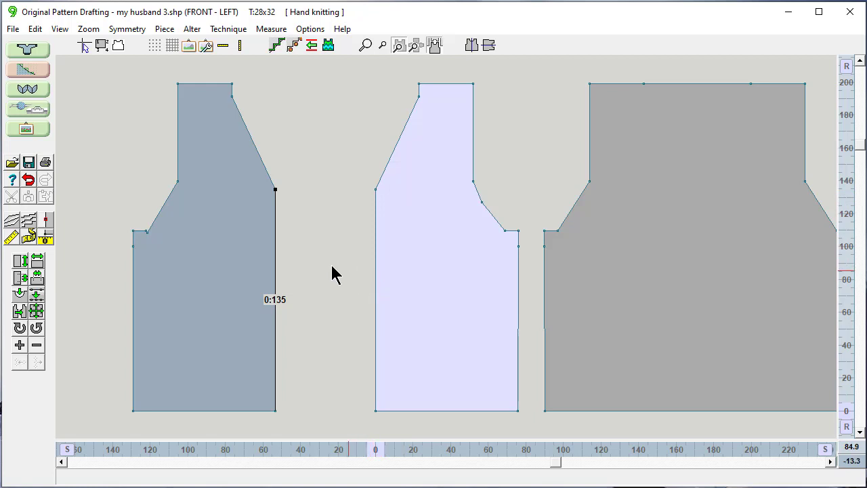
- Add several new points down the FRONT - LEFT piece's front edge
{"action": "left_click", "coordinate": [19, 346]}
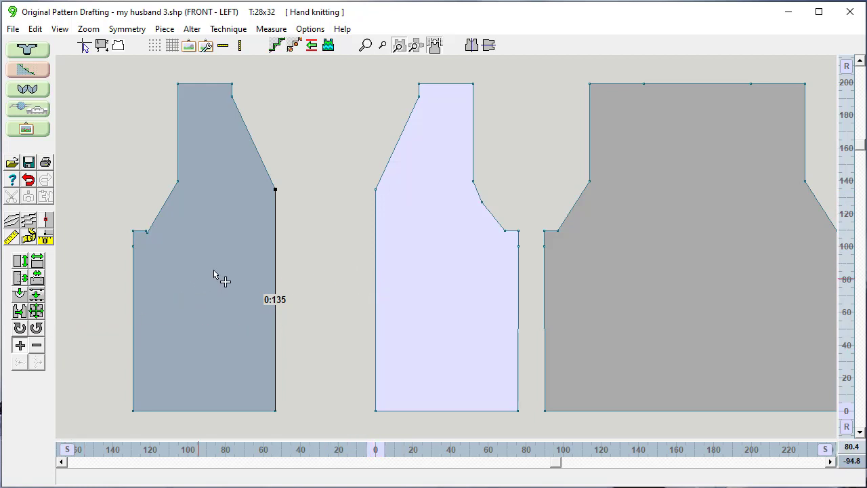
{"action": "left_click", "coordinate": [375, 207]}
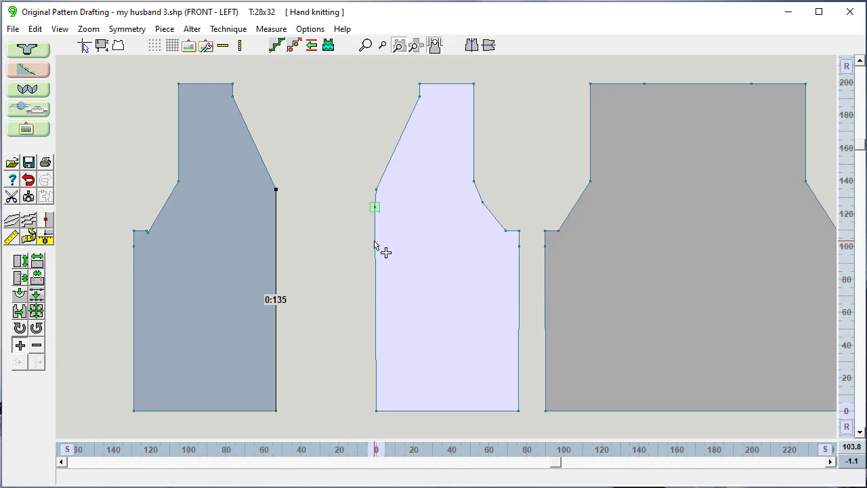
{"action": "left_click_drag", "start_coordinate": [378, 247], "coordinate": [375, 278]}
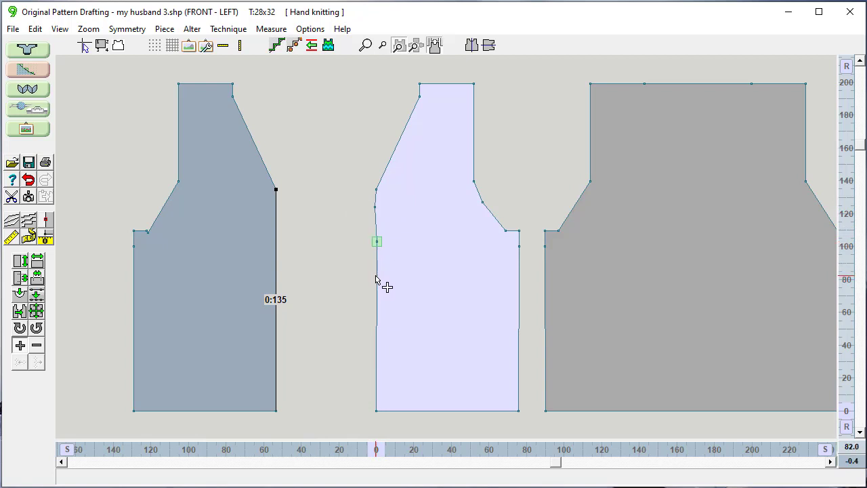
{"action": "left_click", "coordinate": [375, 276]}
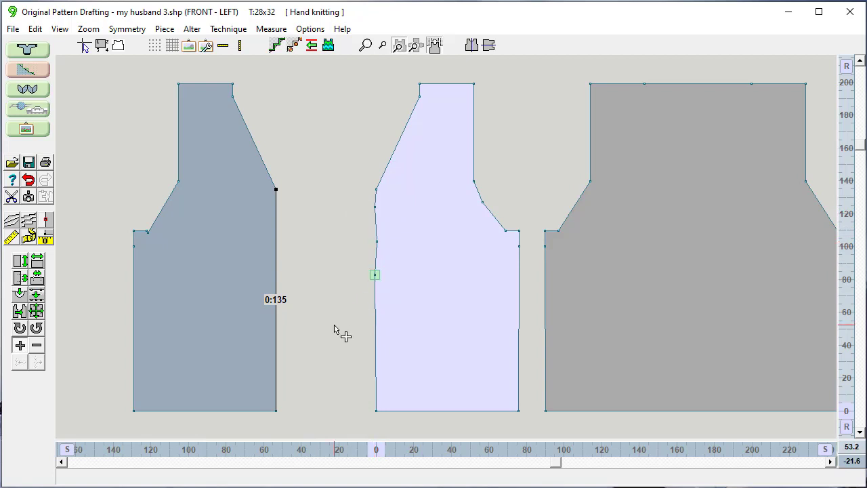
{"action": "left_click", "coordinate": [375, 303]}
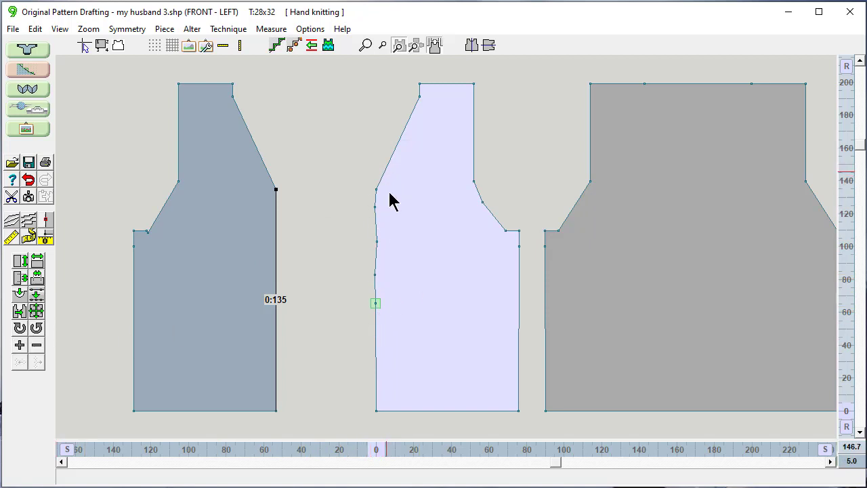
- Select the edge points and align points 10–13 vertically with point 14
{"action": "left_click_drag", "start_coordinate": [352, 155], "coordinate": [362, 303]}
{"action": "left_click_drag", "start_coordinate": [410, 343], "coordinate": [410, 343]}
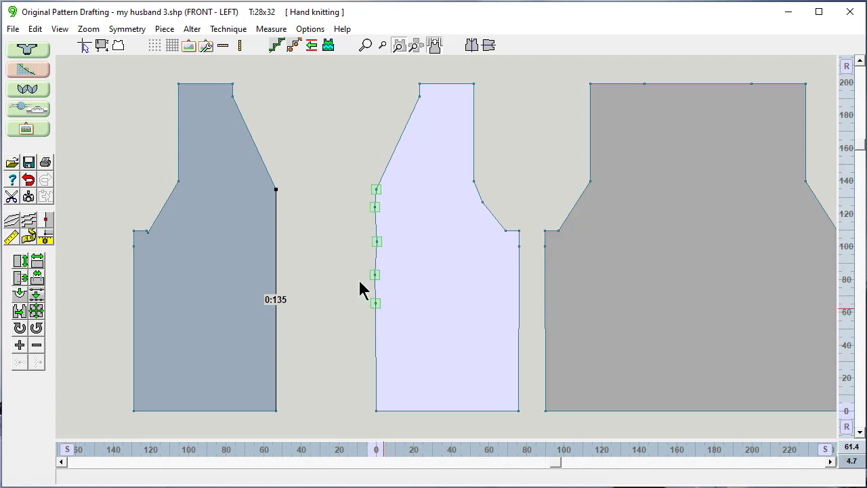
{"action": "left_click", "coordinate": [101, 47]}
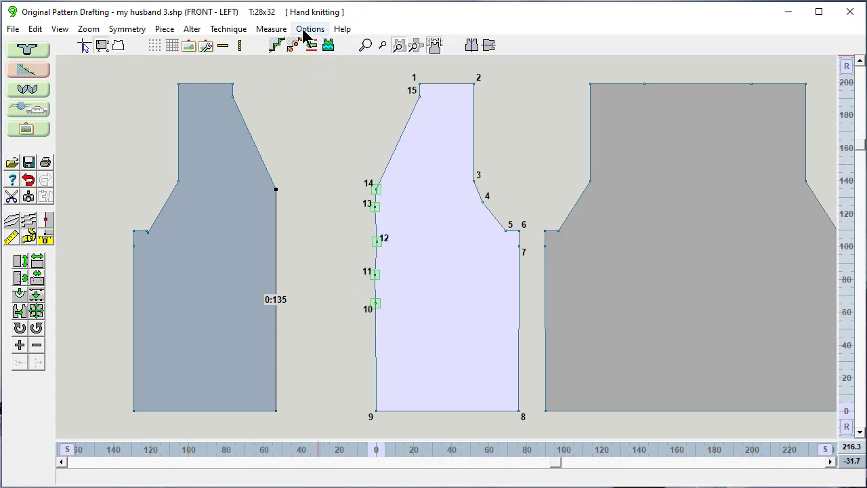
{"action": "left_click", "coordinate": [273, 30]}
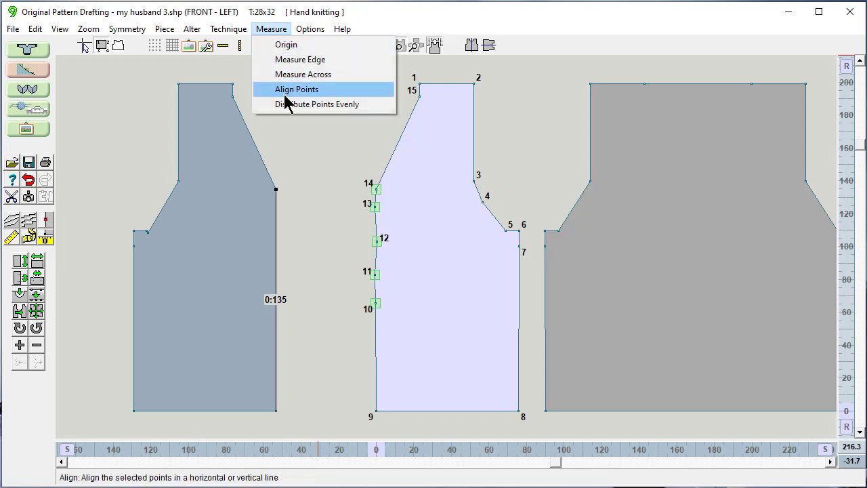
{"action": "left_click", "coordinate": [287, 95]}
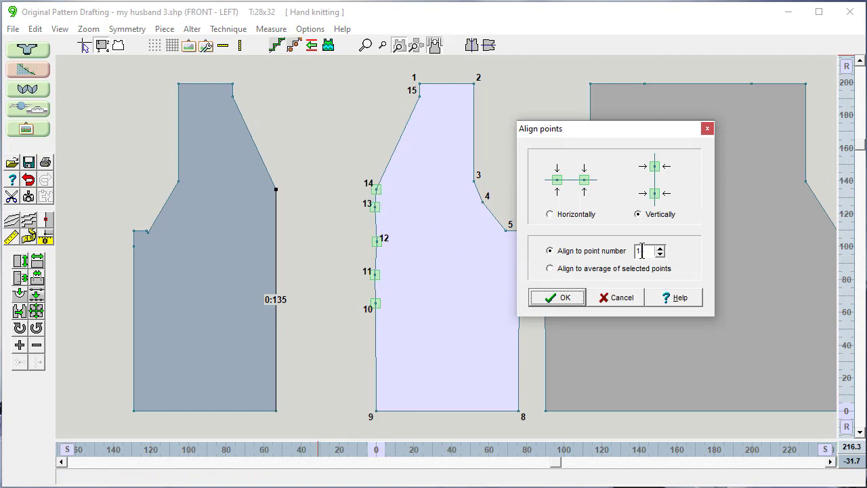
{"action": "left_click", "coordinate": [563, 299]}
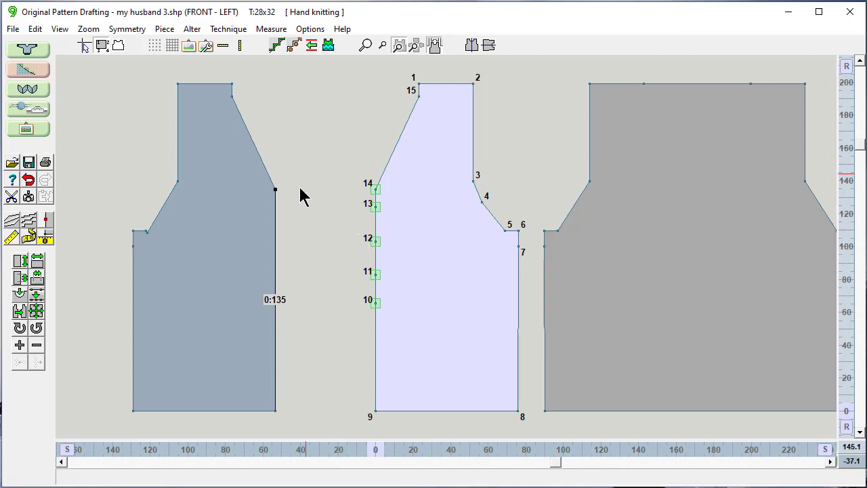
- Measure the front edge down to point 13 and switch measurements to centimetres
{"action": "left_click", "coordinate": [319, 139]}
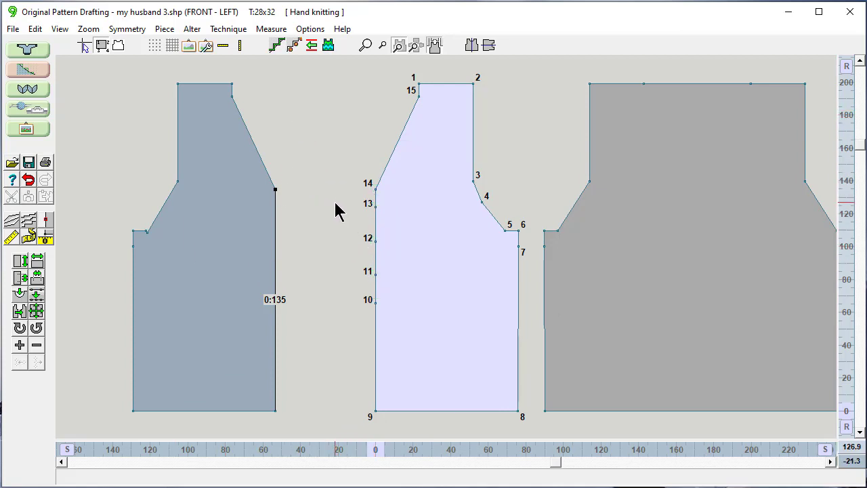
{"action": "left_click", "coordinate": [28, 235]}
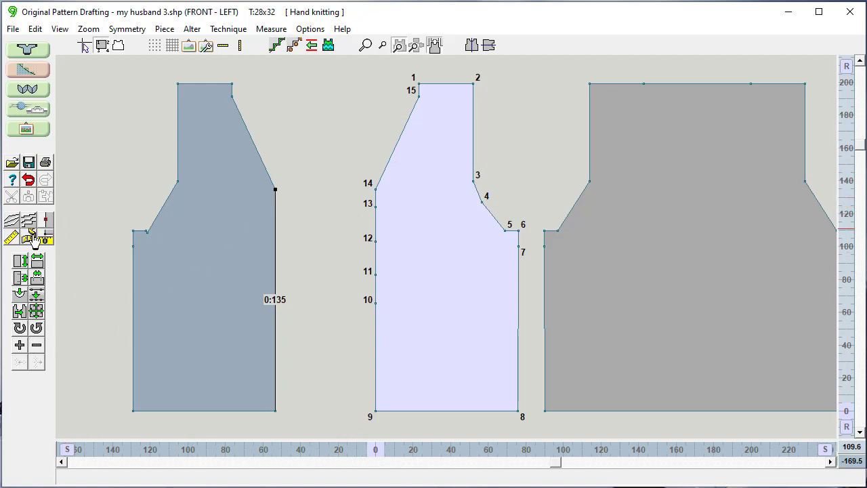
{"action": "left_click", "coordinate": [376, 204]}
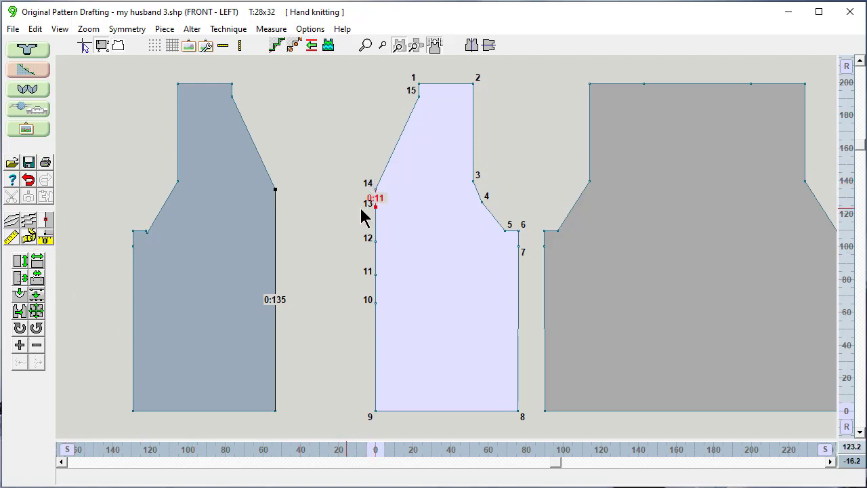
{"action": "left_click", "coordinate": [824, 450]}
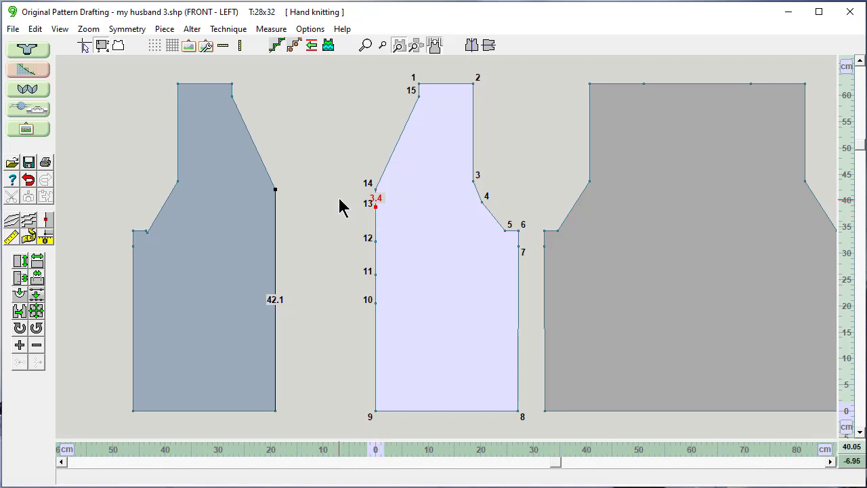
- Move point 13 down by 0.6 cm using a measured vertical adjustment of -0.6
{"action": "left_click", "coordinate": [376, 206]}
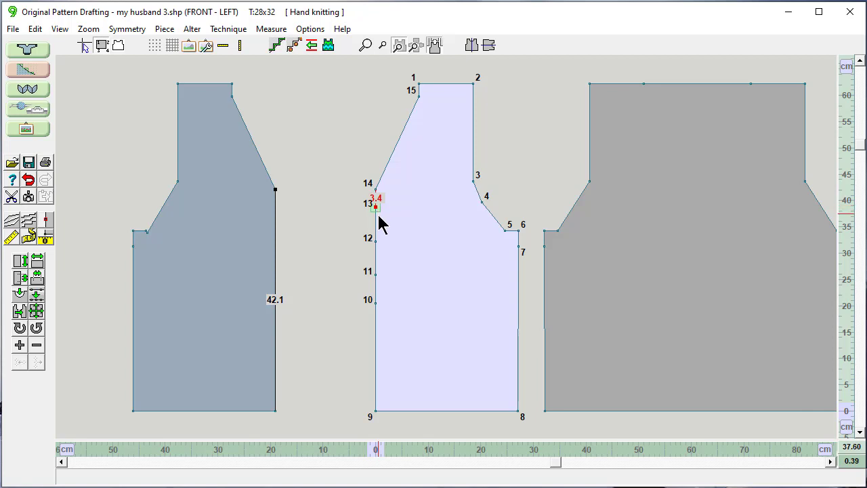
{"action": "left_click", "coordinate": [34, 28]}
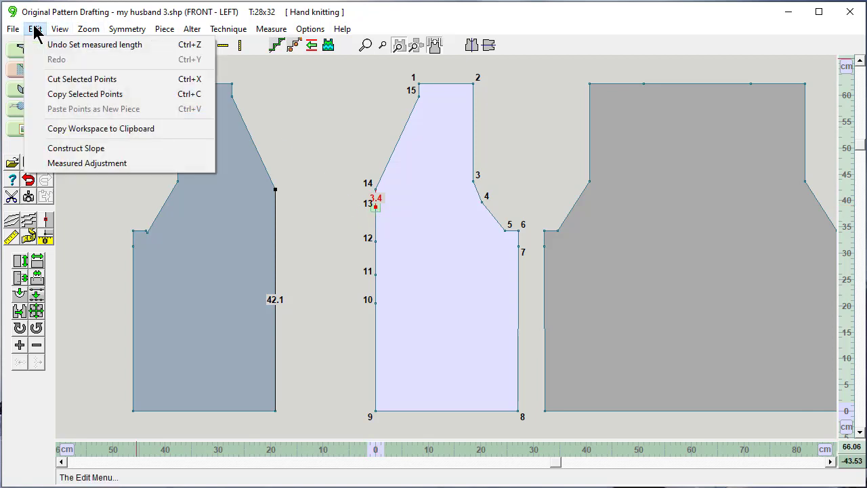
{"action": "left_click", "coordinate": [64, 175]}
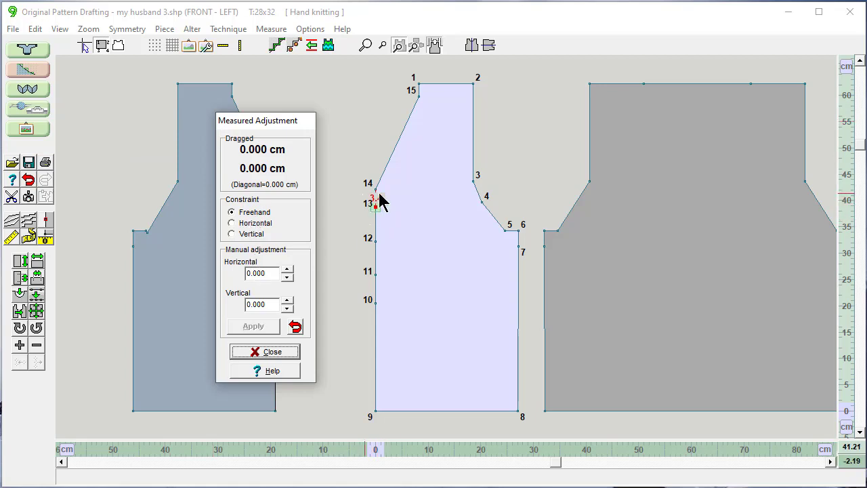
{"action": "double_click", "coordinate": [268, 305]}
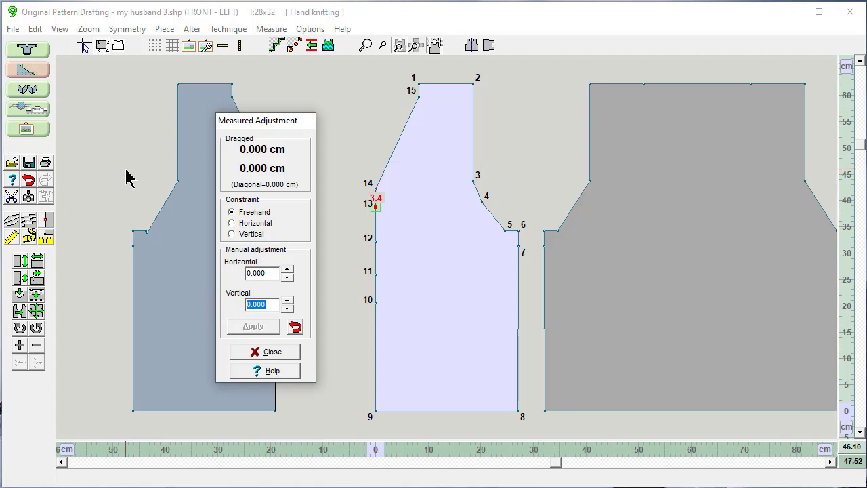
{"action": "type", "text": "-0.6"}
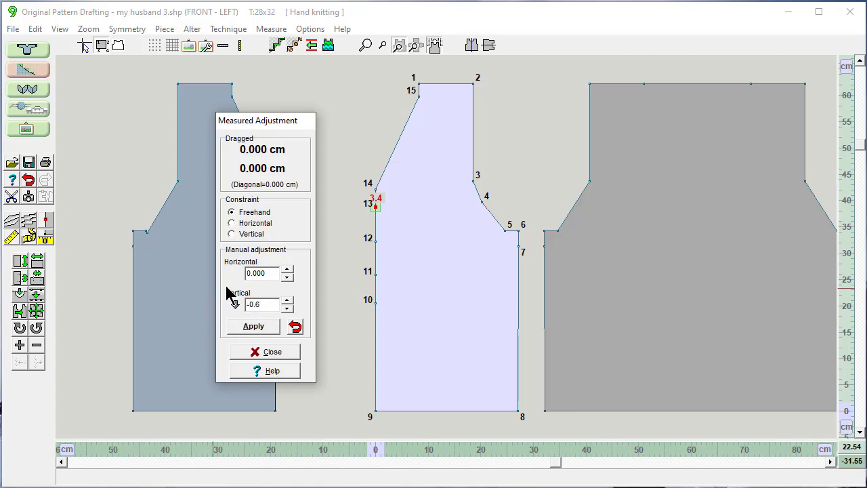
{"action": "left_click", "coordinate": [254, 331]}
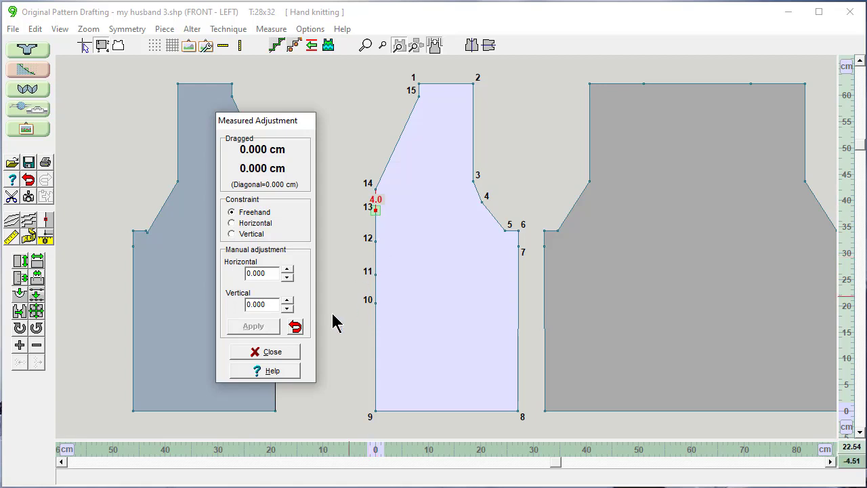
{"action": "left_click", "coordinate": [260, 351]}
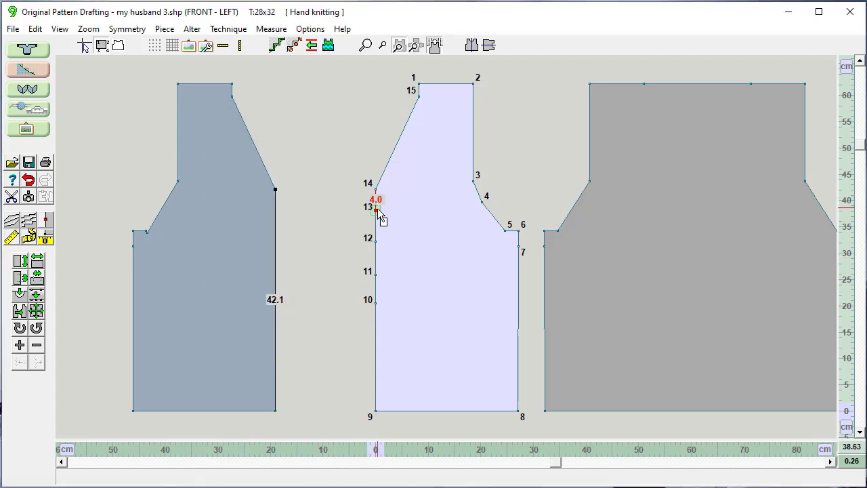
{"action": "left_click", "coordinate": [337, 207]}
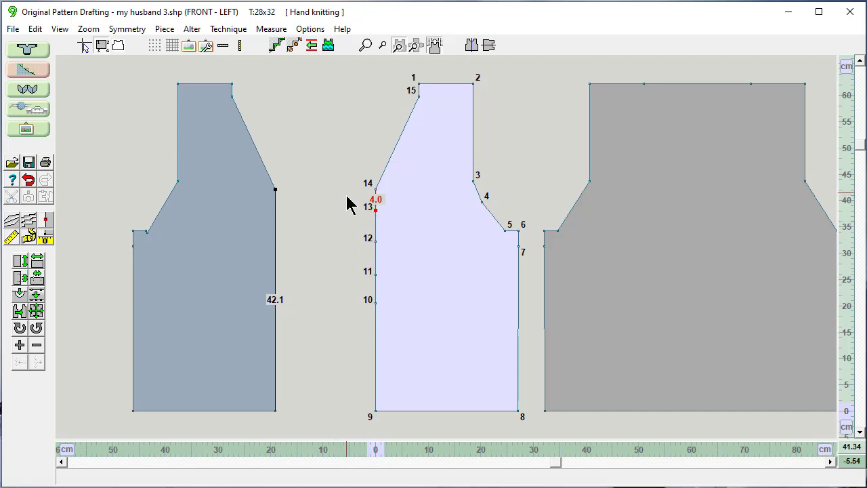
- Distribute points 10–13 vertically 4.0 cm apart, going down from point 13
{"action": "left_click_drag", "start_coordinate": [347, 205], "coordinate": [397, 329]}
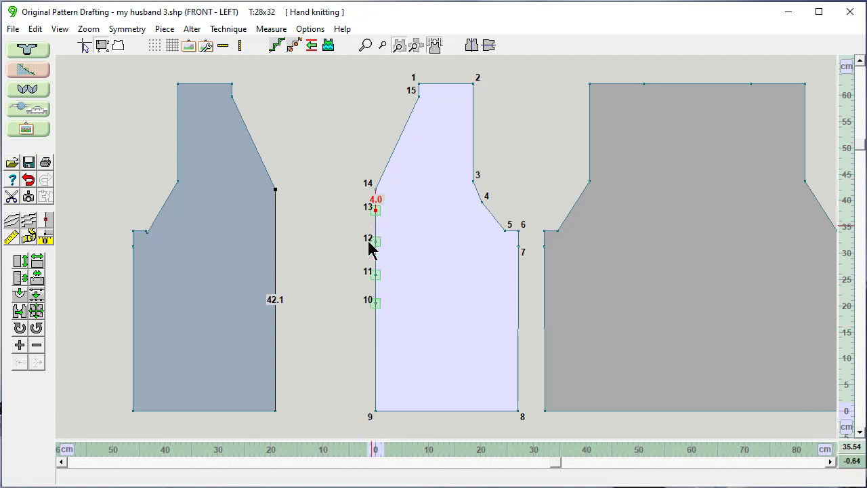
{"action": "left_click", "coordinate": [275, 32]}
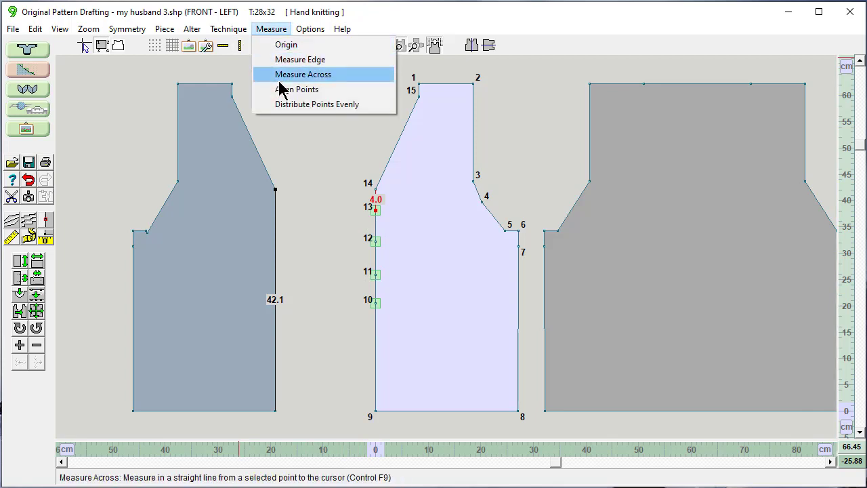
{"action": "left_click", "coordinate": [323, 104]}
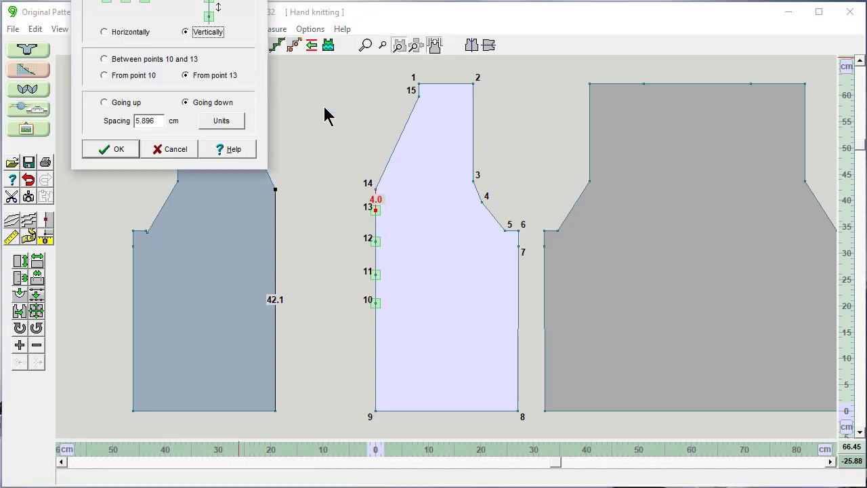
{"action": "left_click_drag", "start_coordinate": [584, 103], "coordinate": [544, 129]}
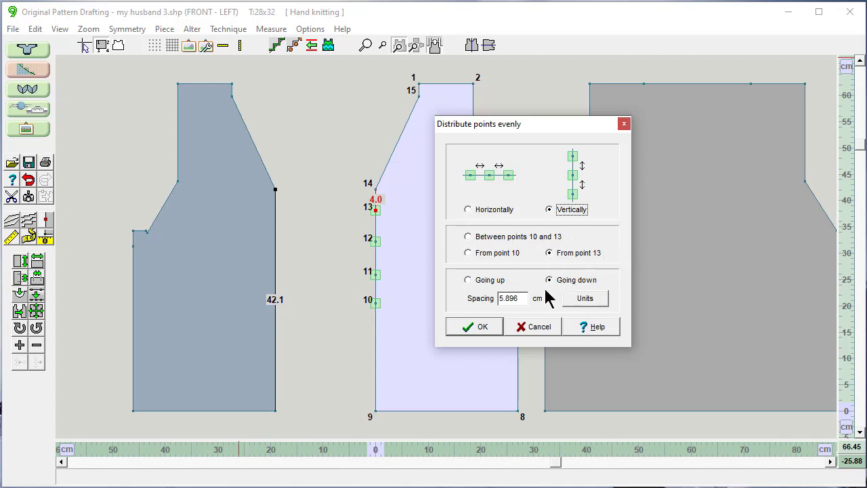
{"action": "left_click_drag", "start_coordinate": [522, 298], "coordinate": [476, 300]}
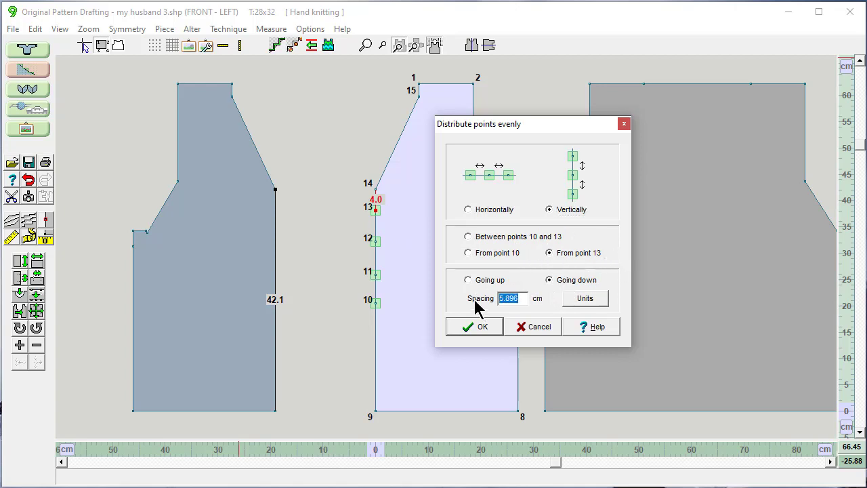
{"action": "type", "text": "4.0"}
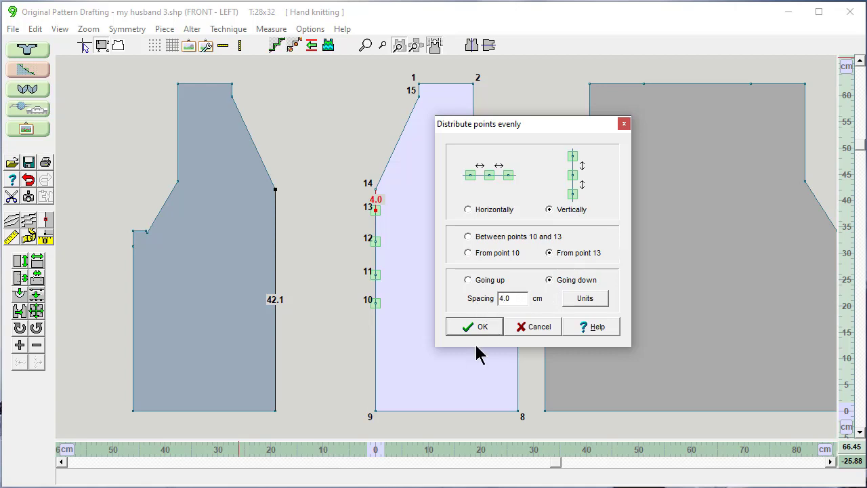
{"action": "left_click", "coordinate": [483, 332]}
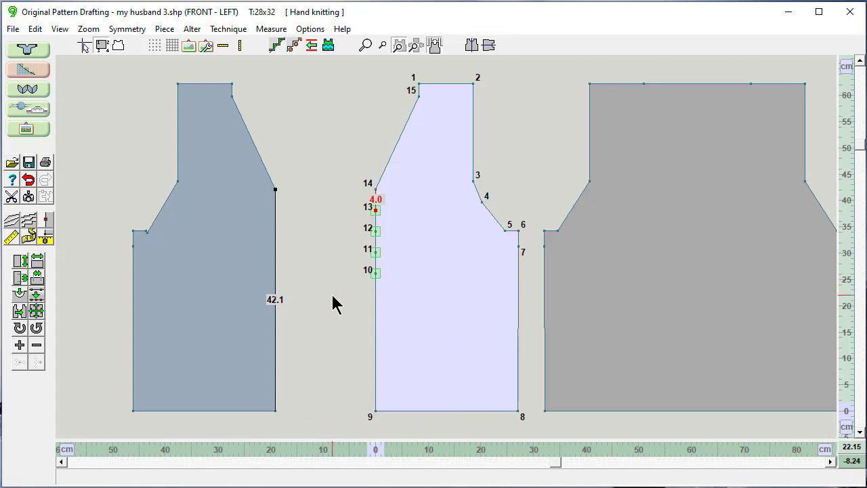
- Deselect points 10 to 13 and turn off the Measured Edges labels
{"action": "left_click", "coordinate": [81, 45]}
{"action": "left_click", "coordinate": [60, 30]}
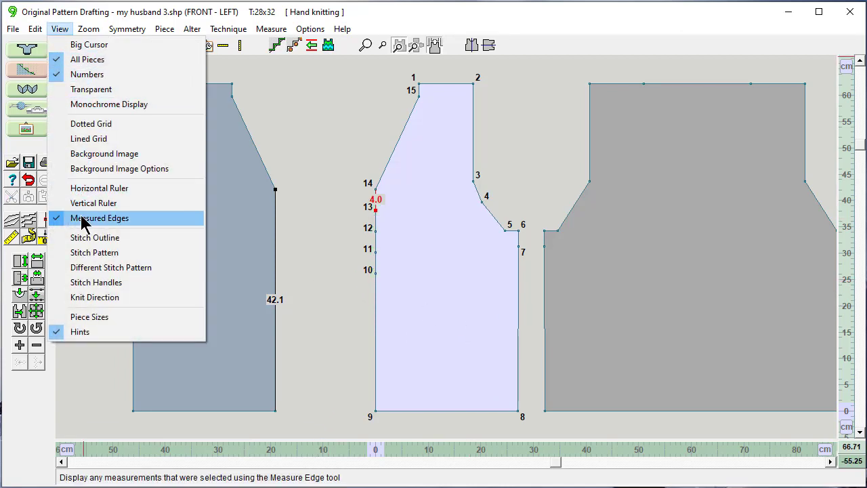
{"action": "left_click", "coordinate": [81, 218]}
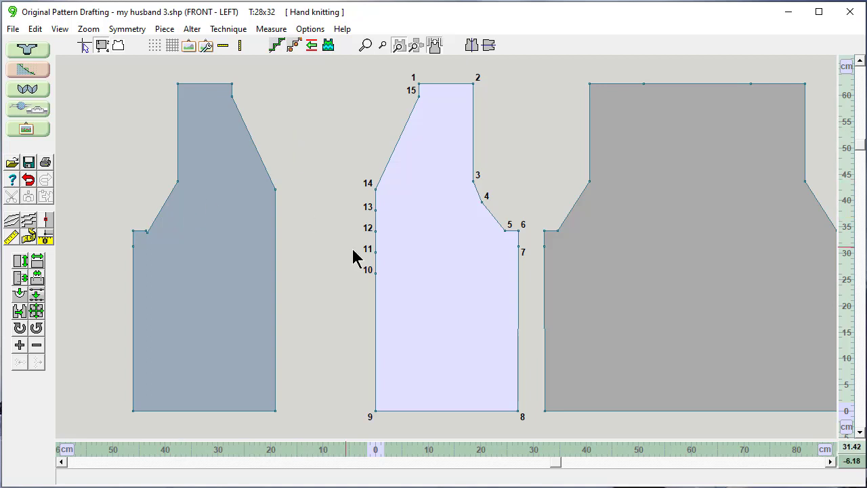
- Place button markers on front-edge points 9, 10, 11, 12 and 13
{"action": "left_click", "coordinate": [46, 221]}
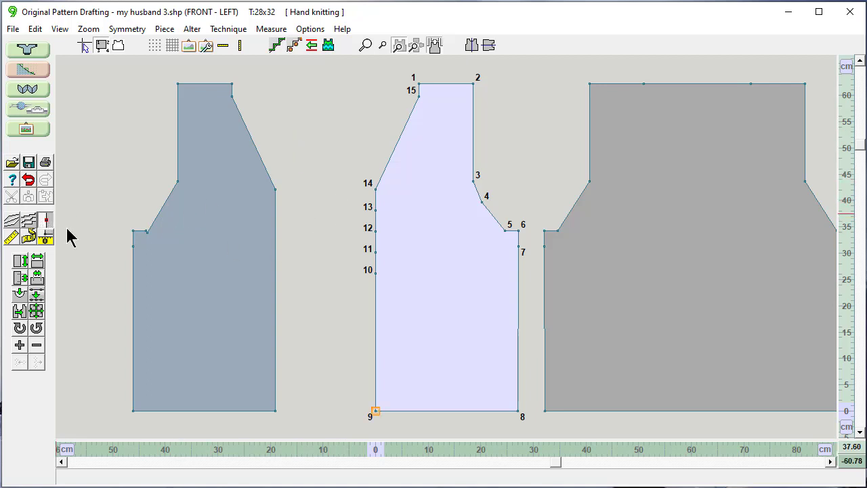
{"action": "left_click", "coordinate": [376, 272]}
{"action": "left_click", "coordinate": [377, 251]}
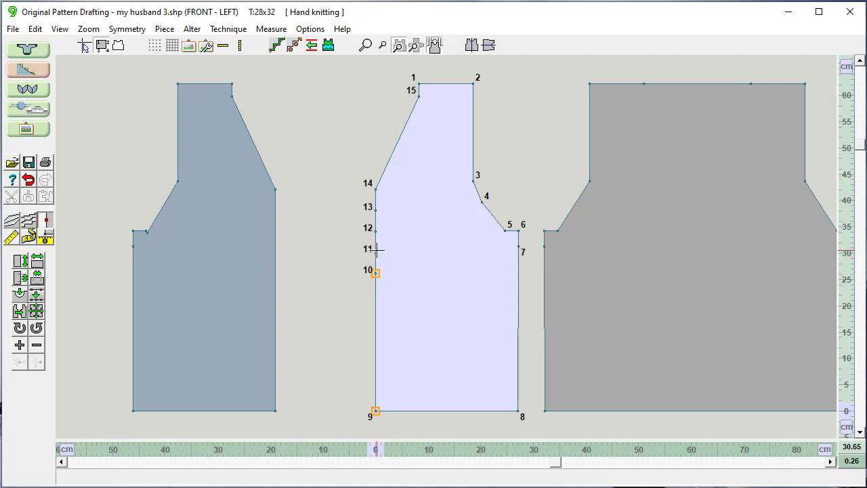
{"action": "left_click", "coordinate": [376, 231]}
{"action": "left_click", "coordinate": [376, 210]}
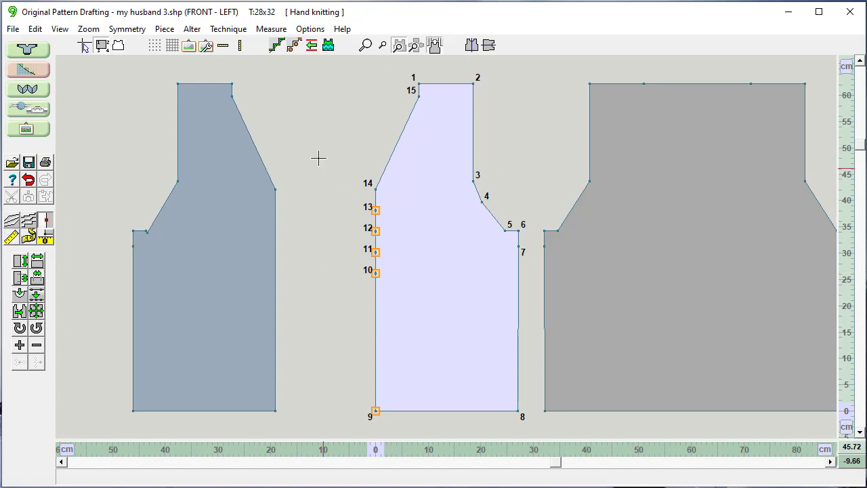
- Save the pattern as my husband 3.shp and confirm it appears in the Open shape file list
{"action": "left_click", "coordinate": [13, 29]}
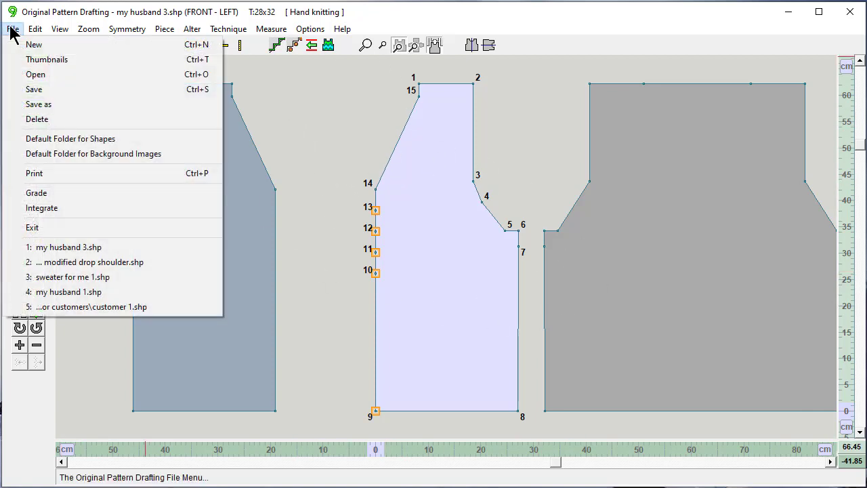
{"action": "left_click", "coordinate": [35, 90]}
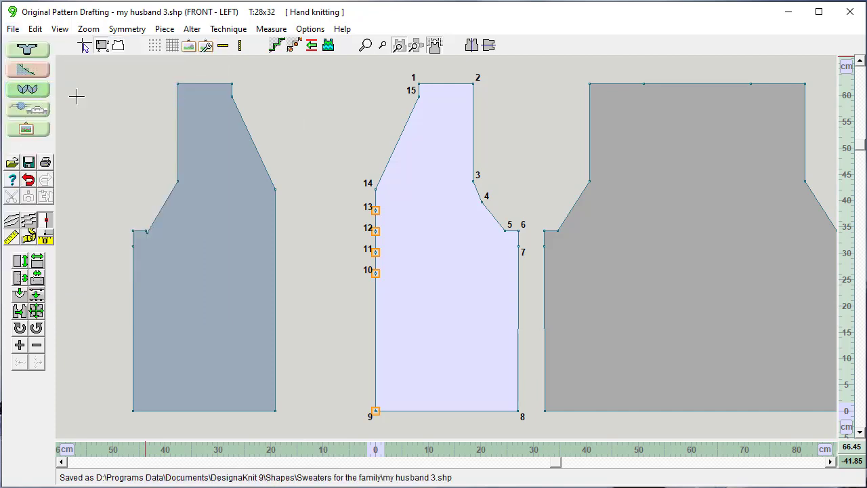
{"action": "left_click", "coordinate": [12, 163]}
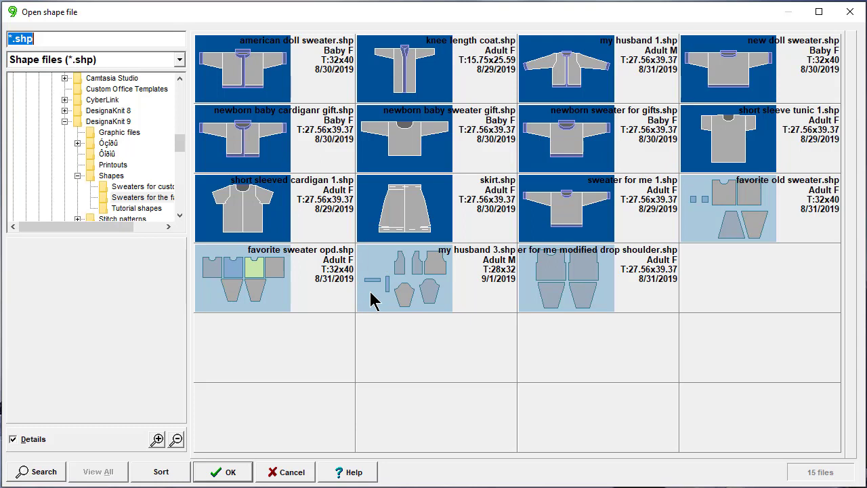
{"action": "left_click", "coordinate": [288, 474]}
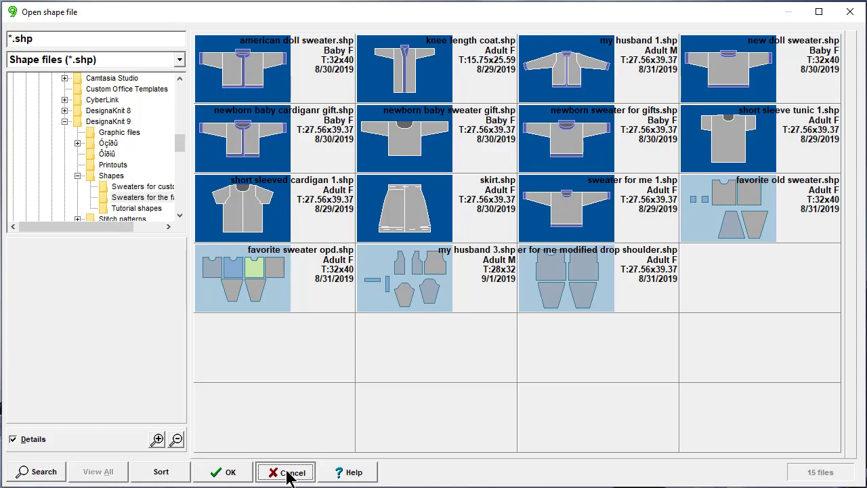